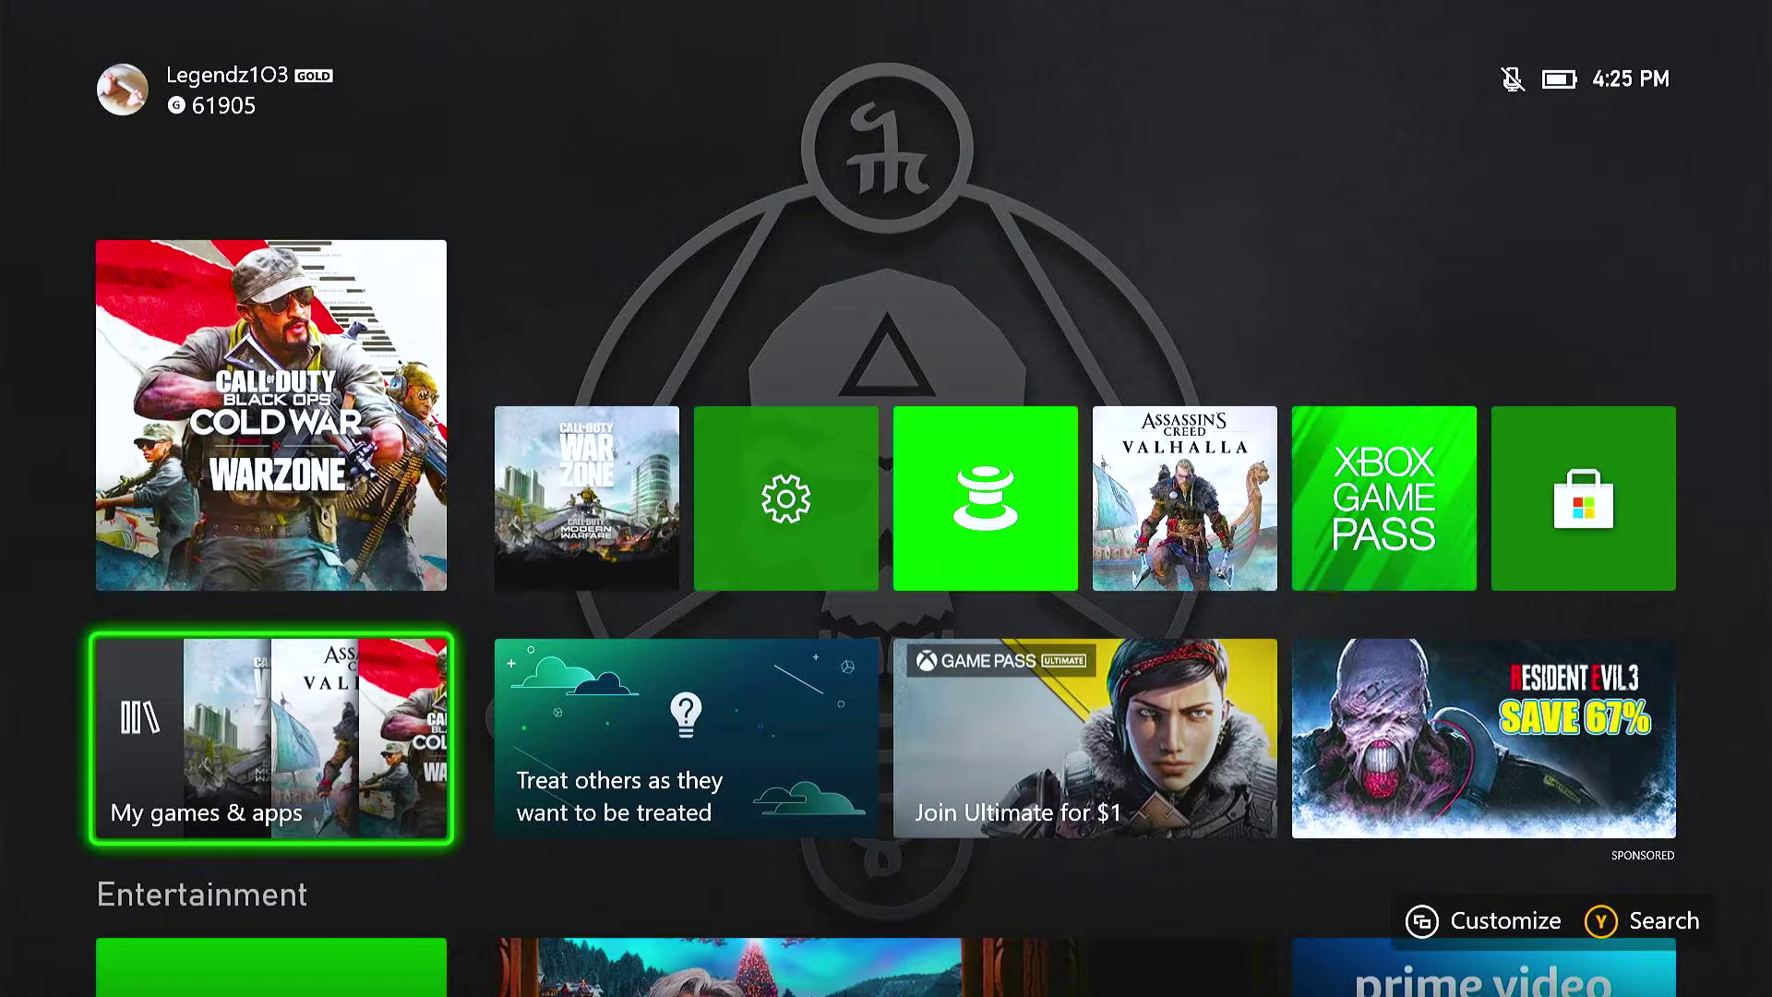
Open the full games and apps library and select Call of Duty: Black Ops Cold War among the installed games.
{"action": "key", "text": "Up"}
{"action": "key", "text": "Down"}
{"action": "key", "text": "super"}
{"action": "key", "text": "Down"}
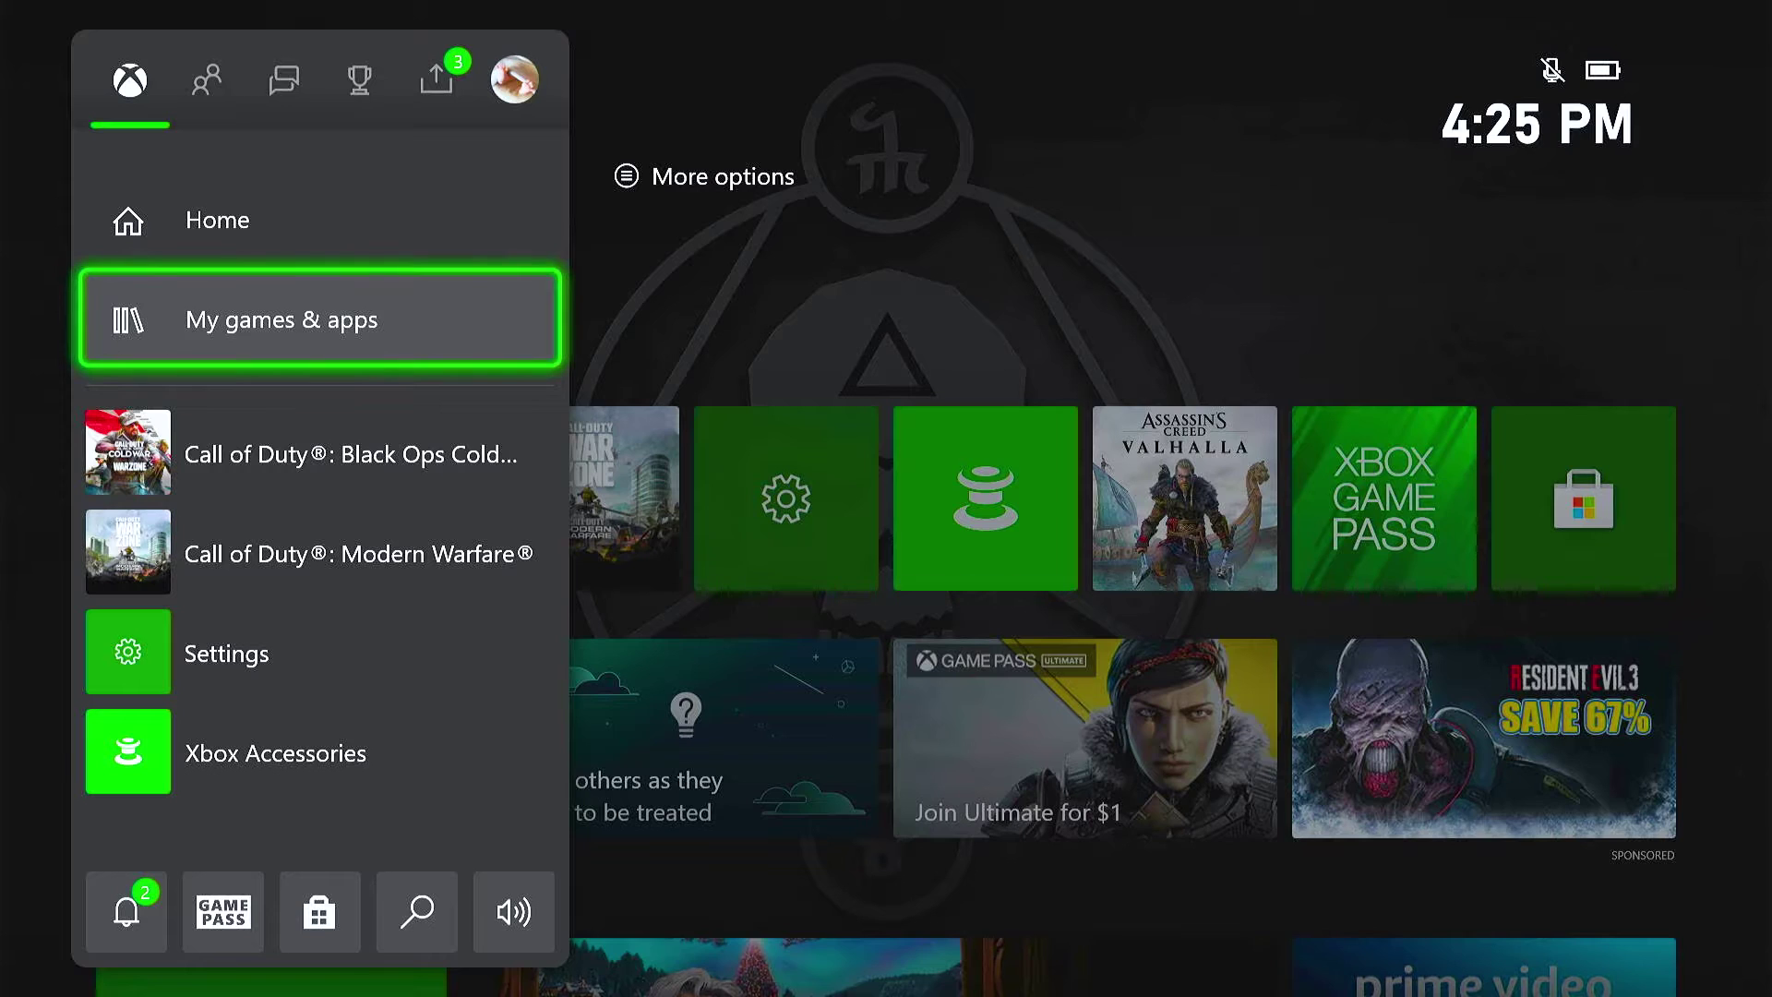
{"action": "key", "text": "Return"}
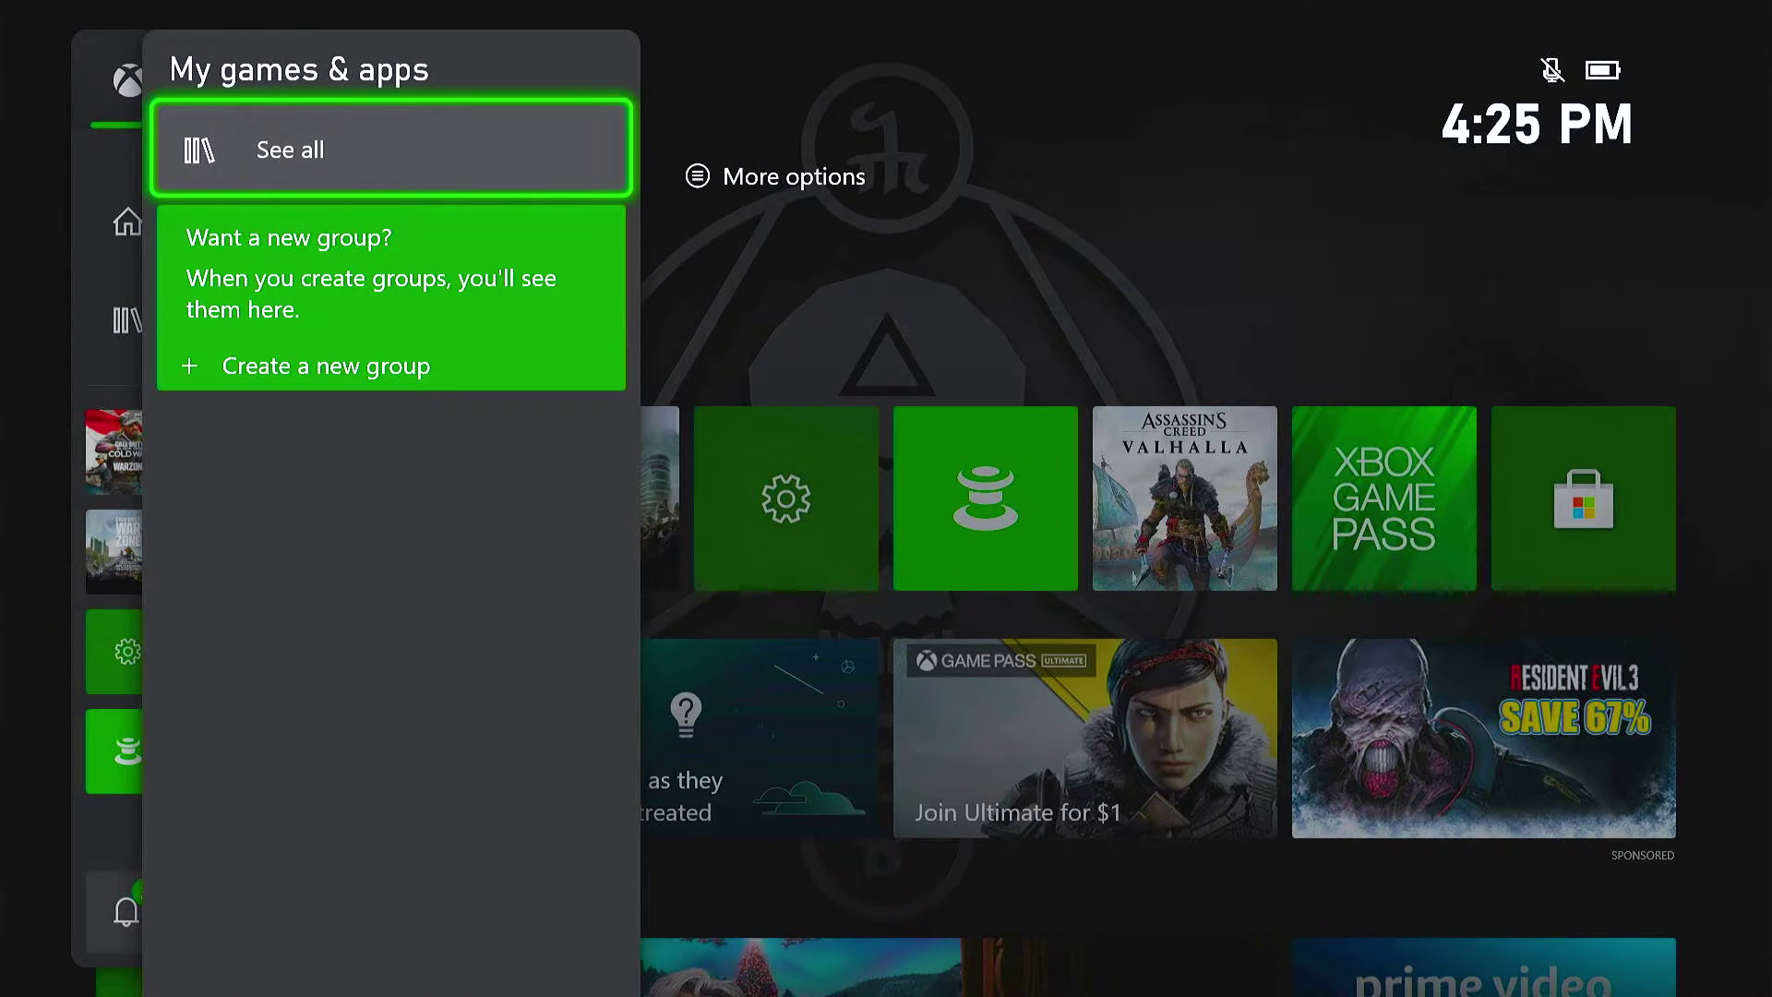
{"action": "key", "text": "Return"}
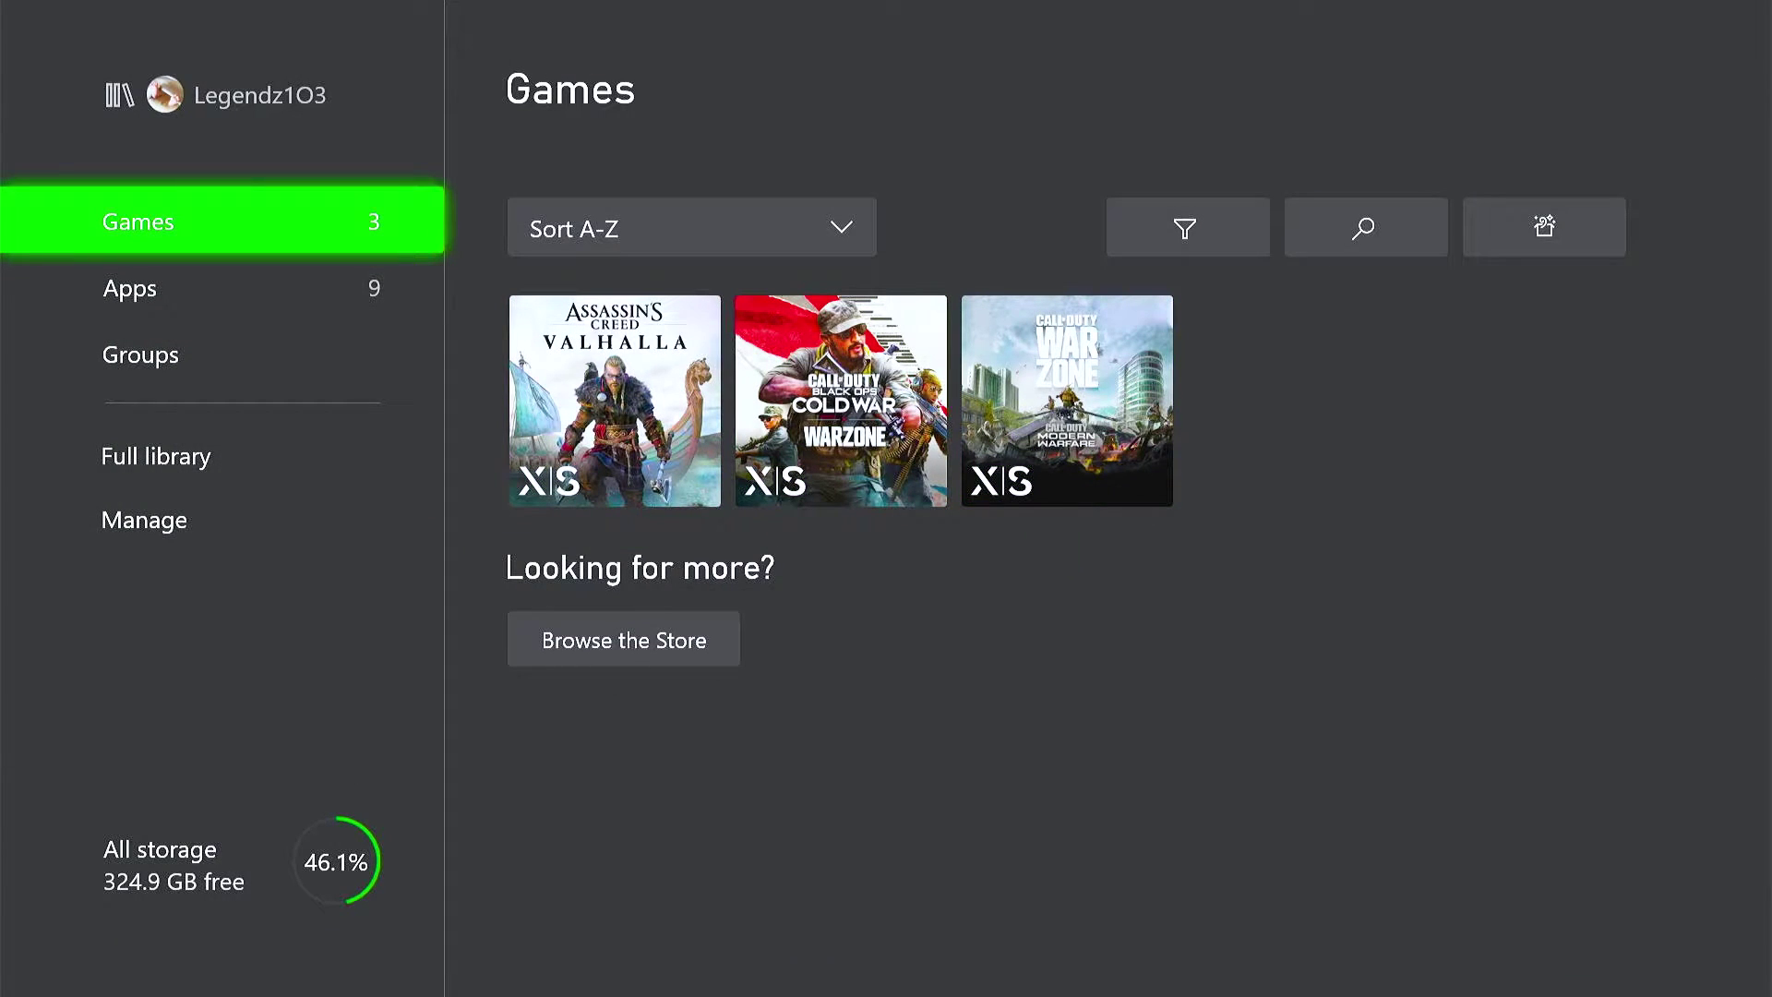
{"action": "key", "text": "Right"}
{"action": "key", "text": "Right"}
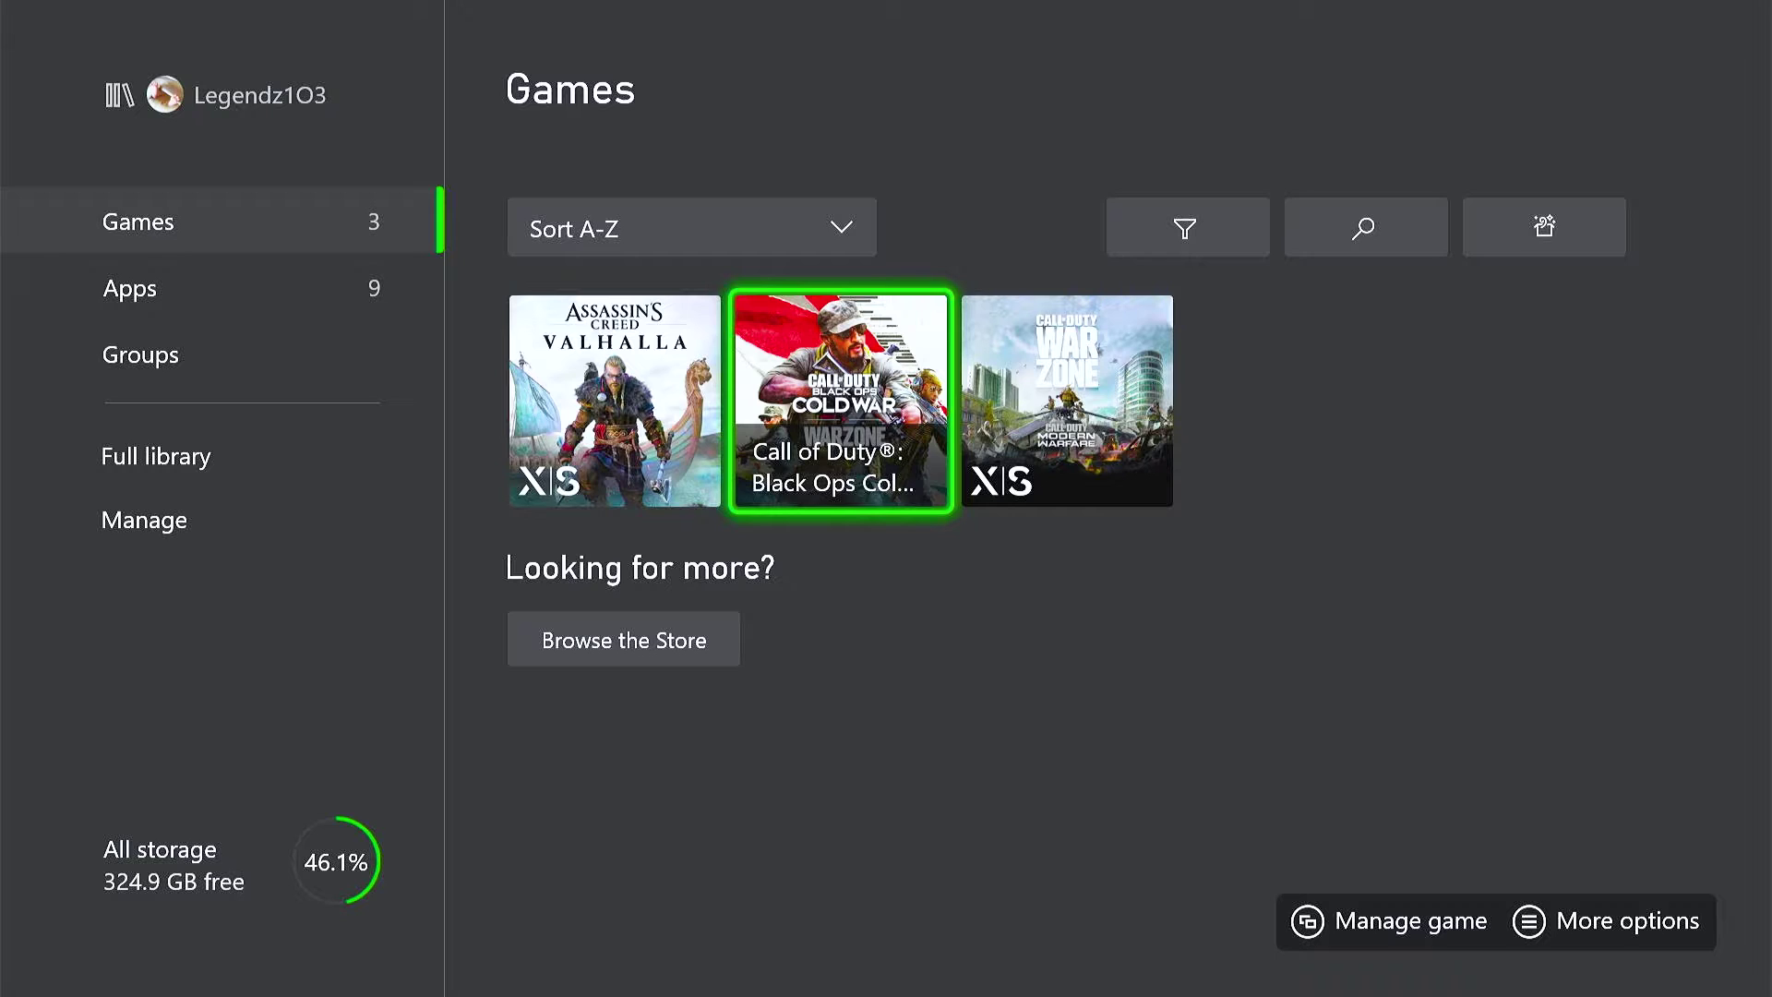
Bring up the uninstall confirmation for Call of Duty: Black Ops Cold War and cancel it.
{"action": "key", "text": "Menu"}
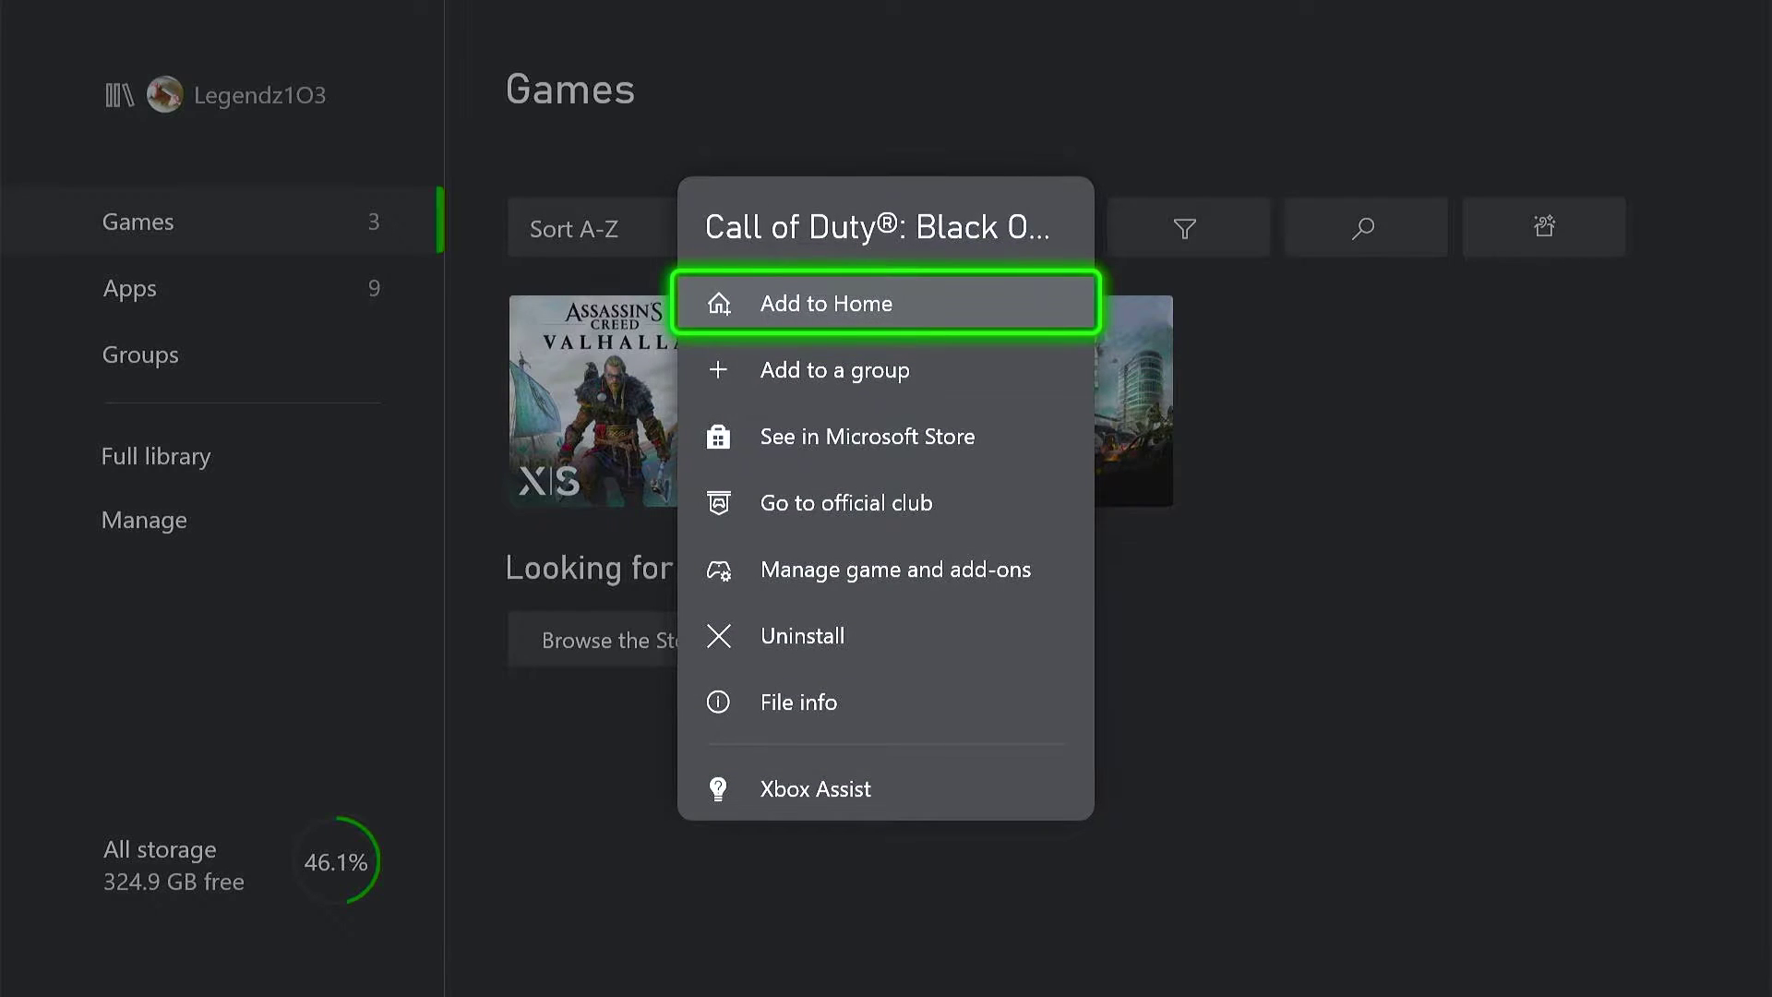
{"action": "key", "text": "Down"}
{"action": "key", "text": "Down"}
{"action": "key", "text": "Down"}
{"action": "key", "text": "Down"}
{"action": "key", "text": "Down"}
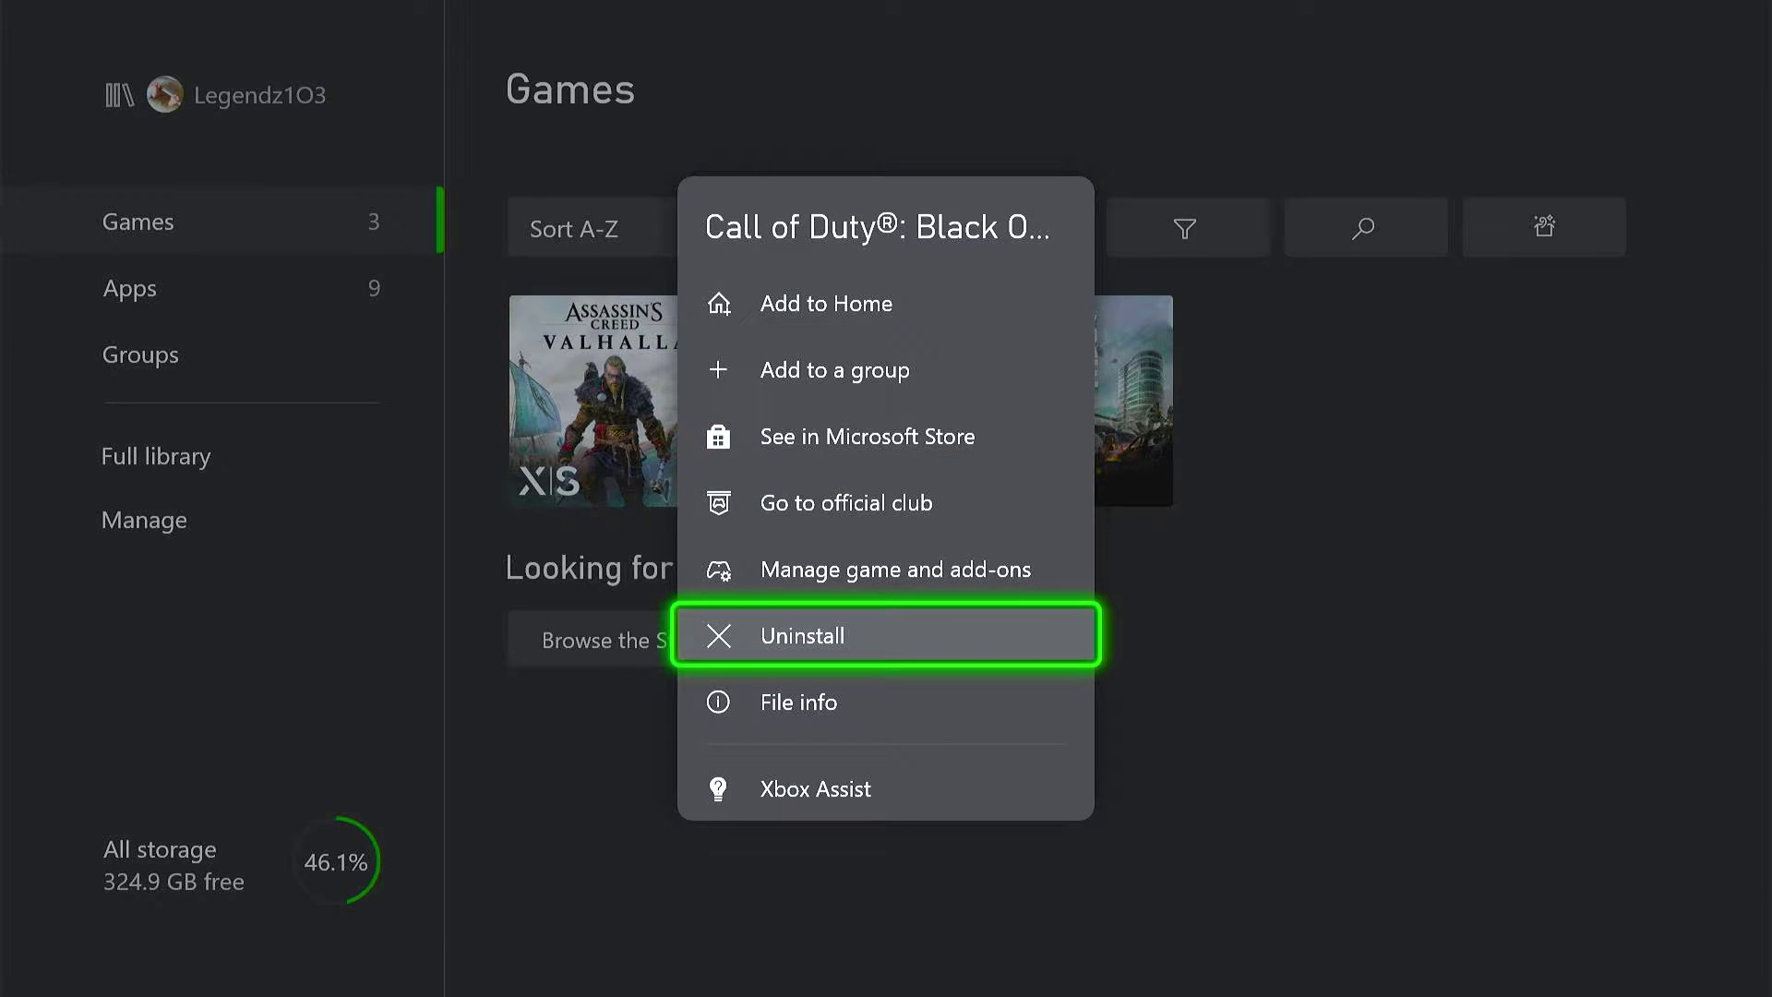
{"action": "key", "text": "Return"}
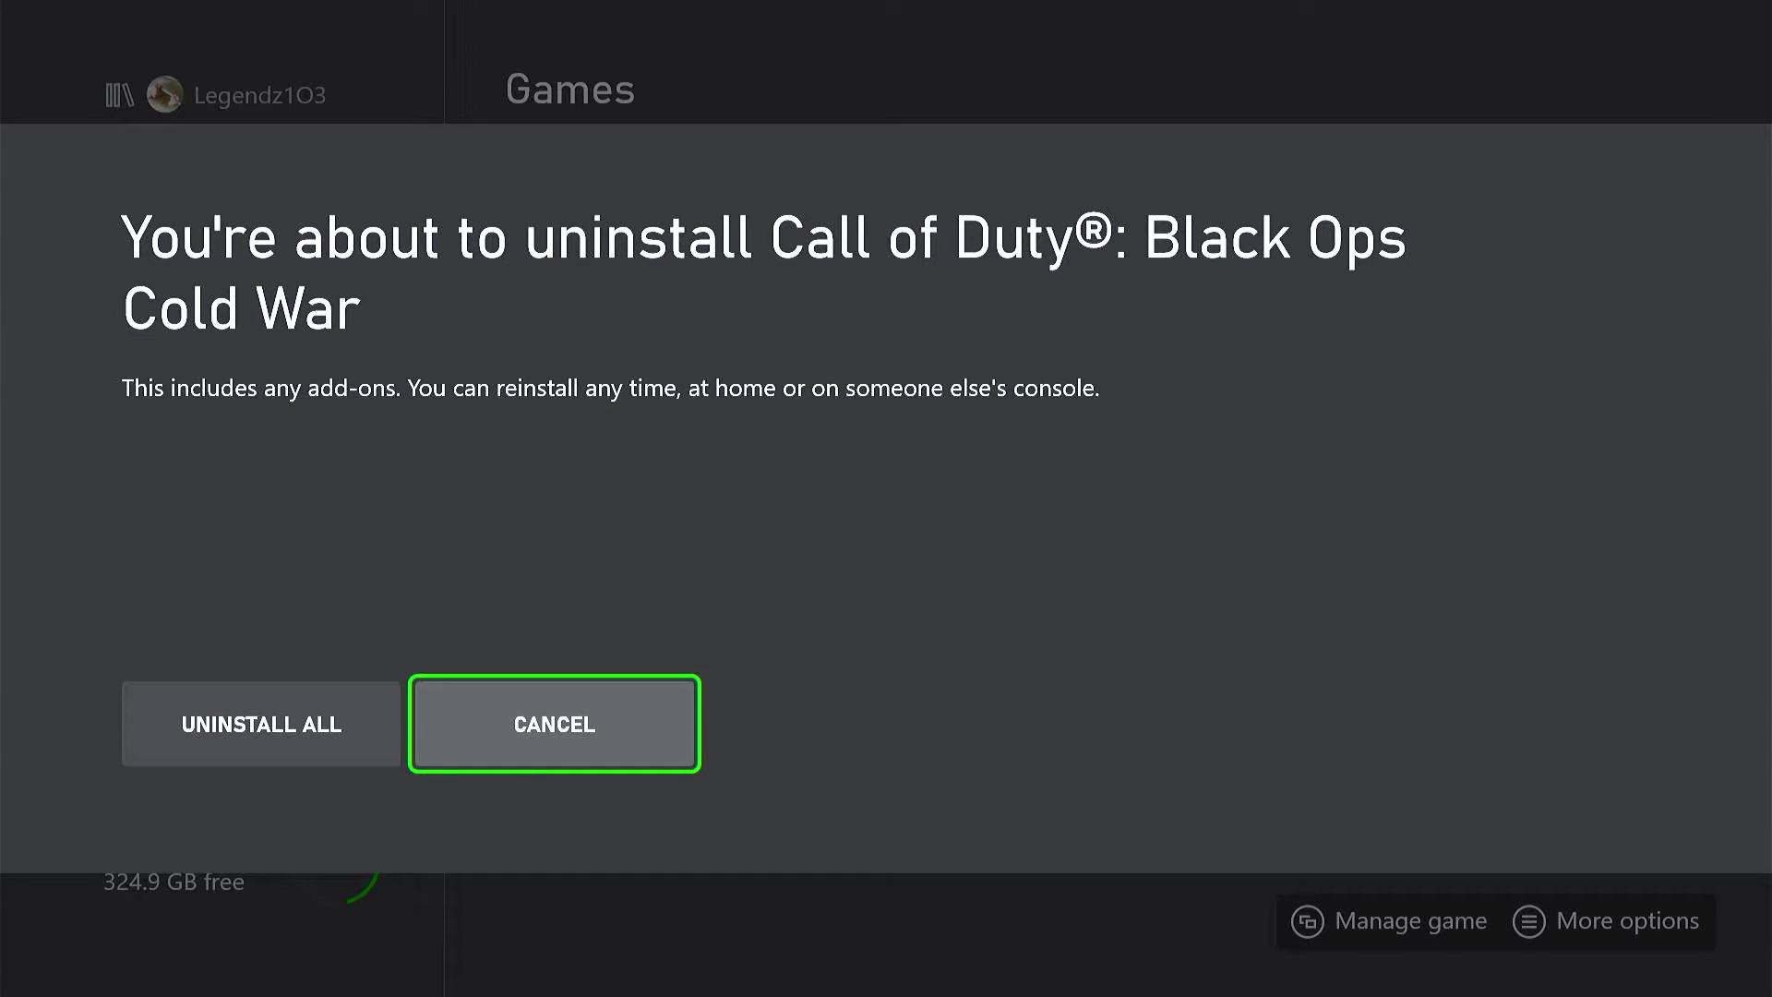
{"action": "key", "text": "Return"}
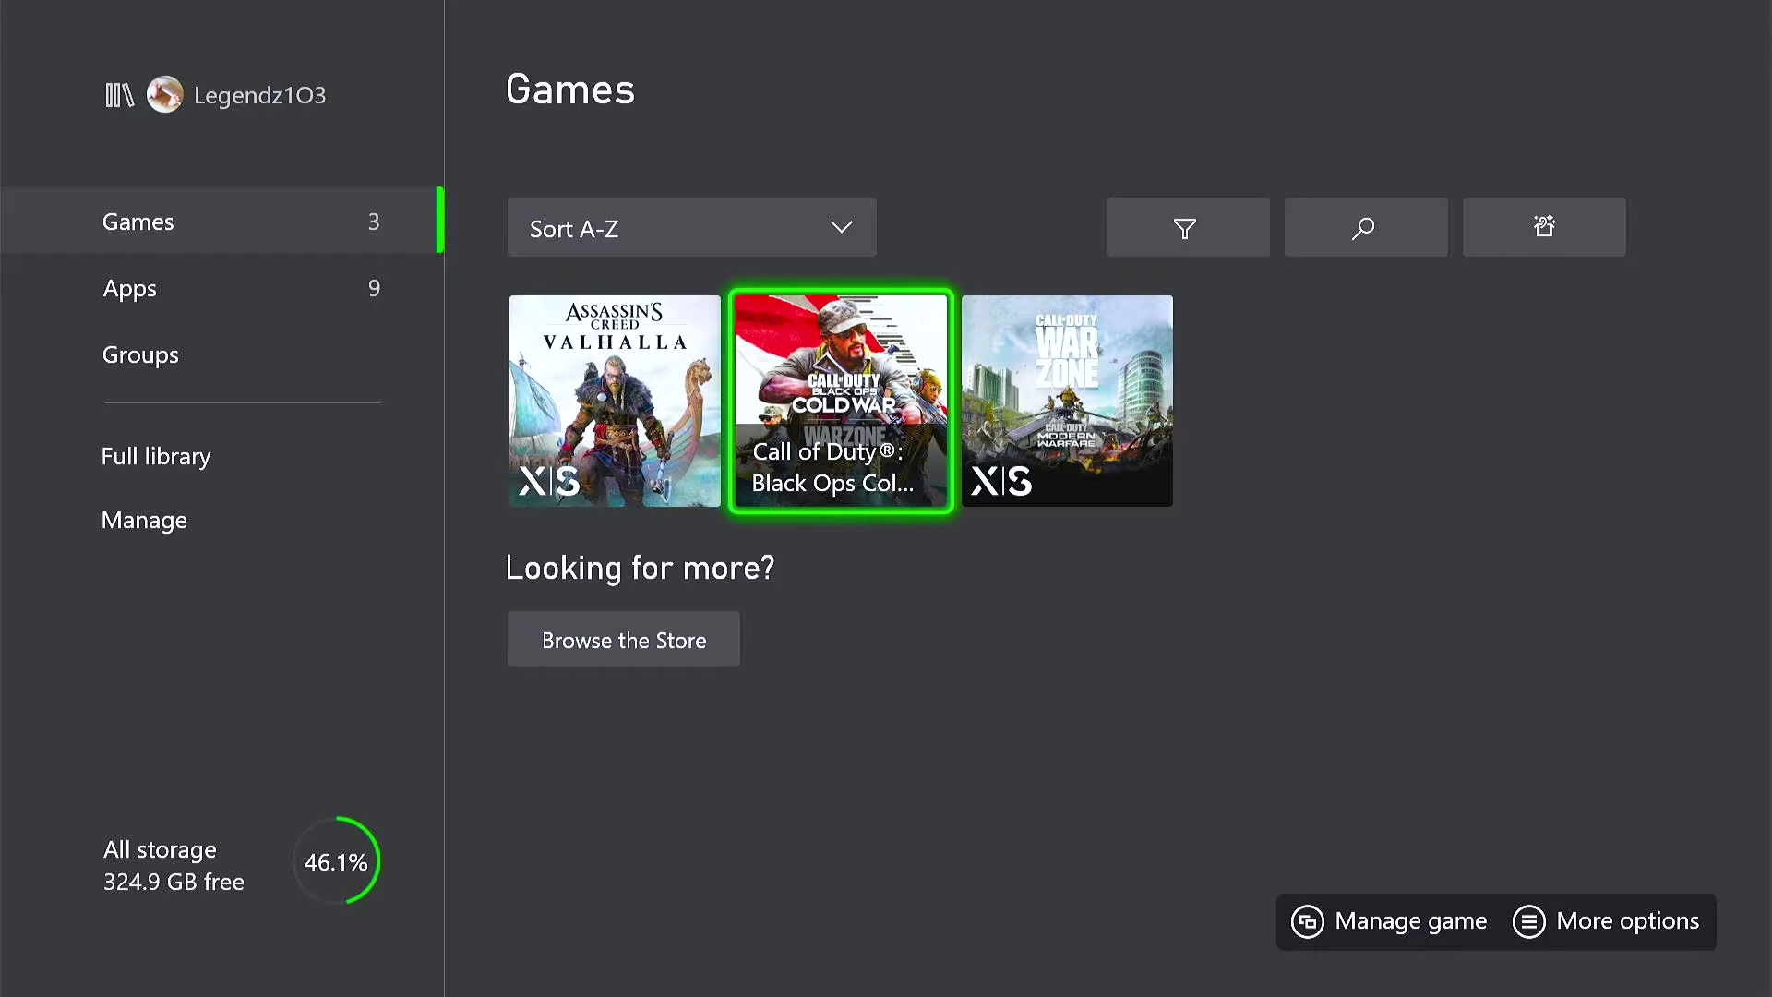
Open the game and add-ons management page for Call of Duty: Black Ops Cold War.
{"action": "key", "text": "Menu"}
{"action": "key", "text": "Down"}
{"action": "key", "text": "Down"}
{"action": "key", "text": "Down"}
{"action": "key", "text": "Down"}
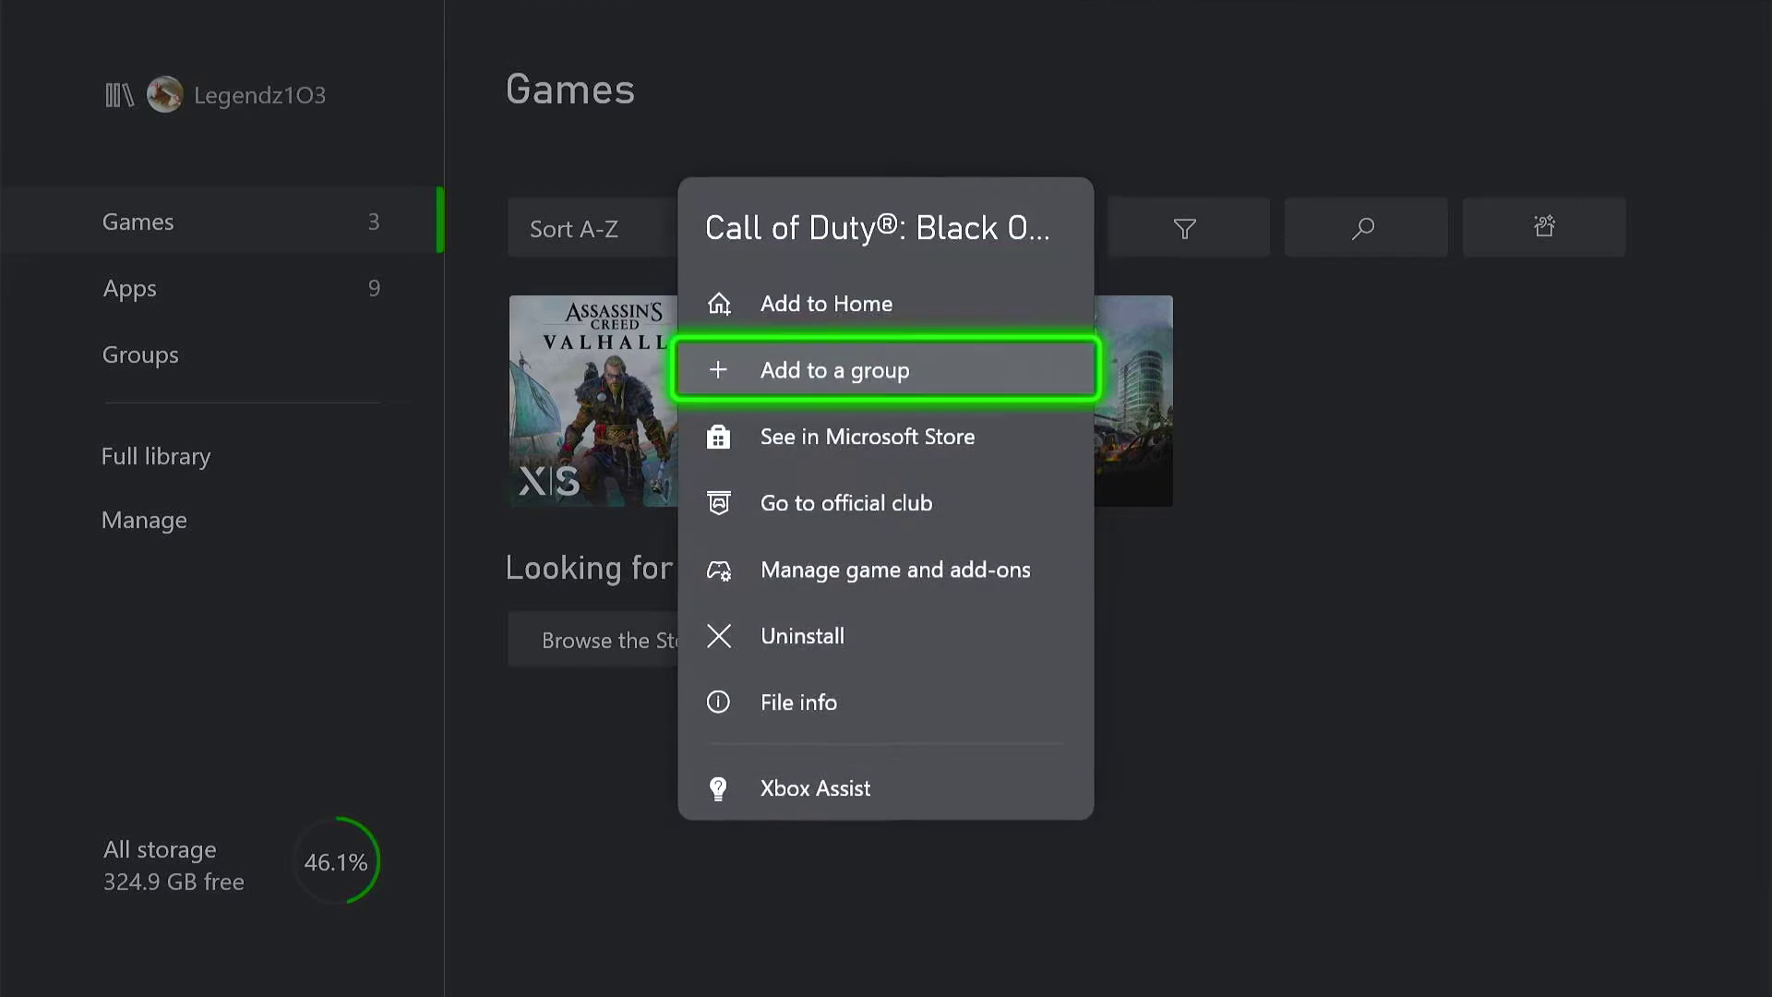
{"action": "key", "text": "Return"}
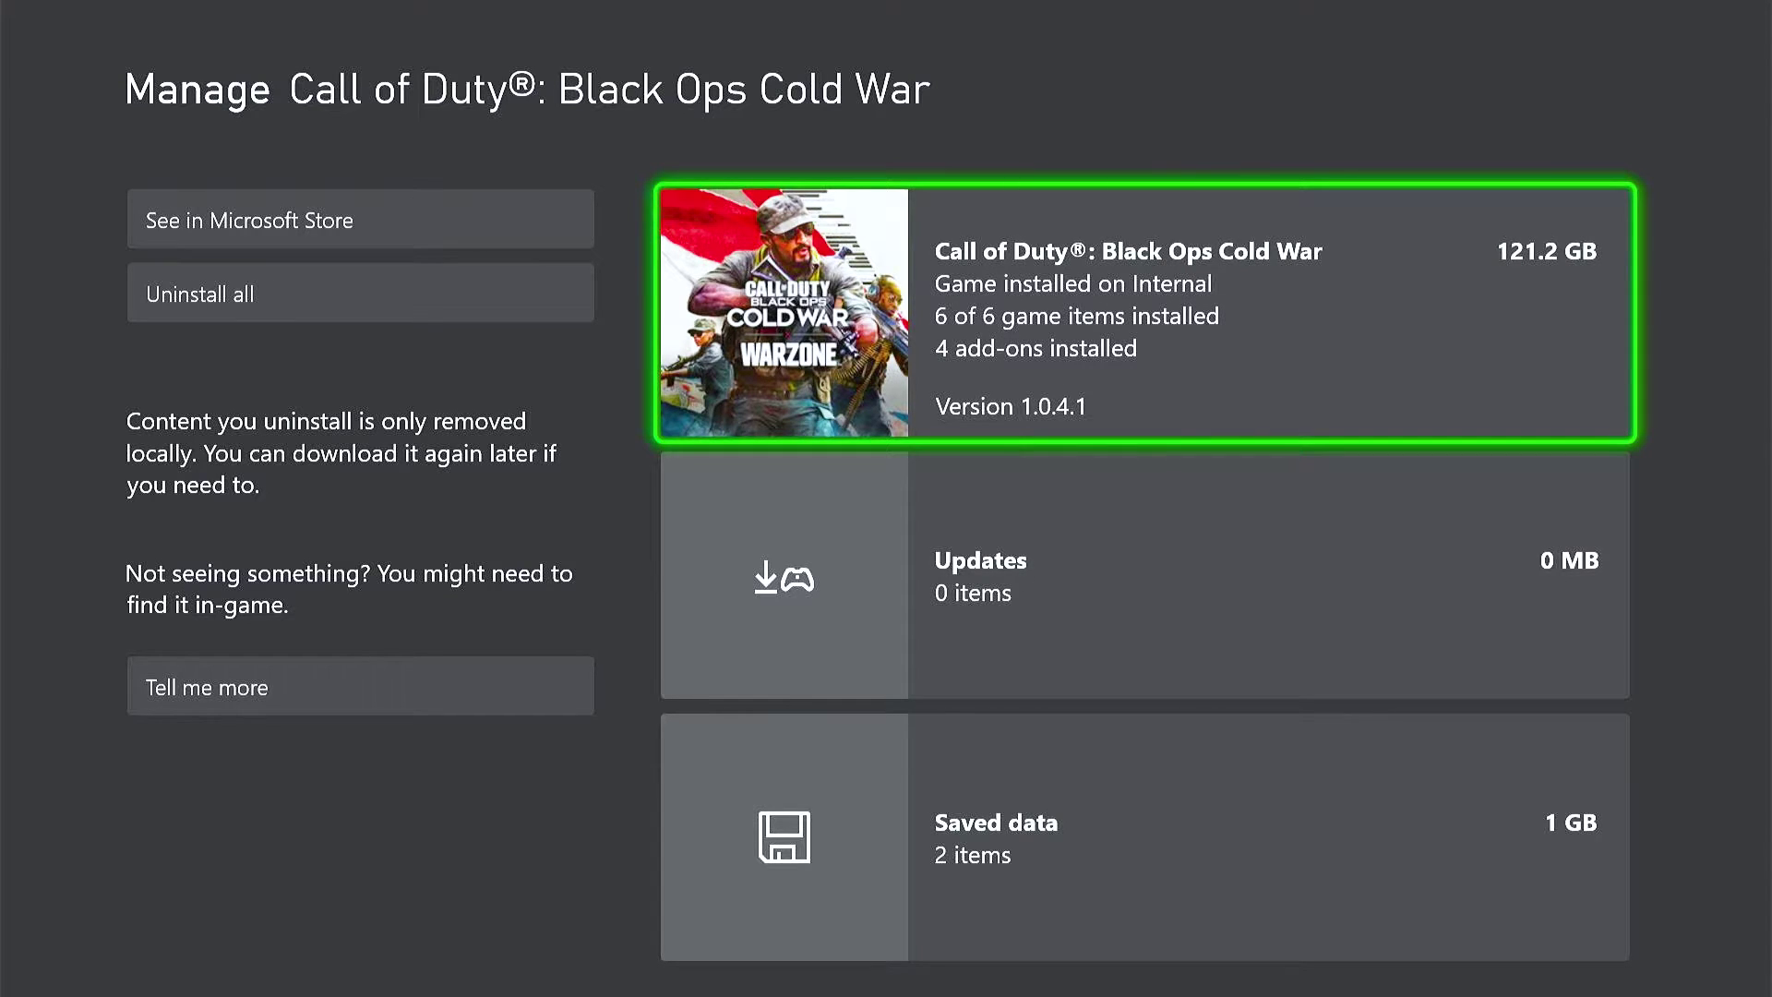
Open the management of the Black Ops Cold War installation on Internal storage.
{"action": "key", "text": "Menu"}
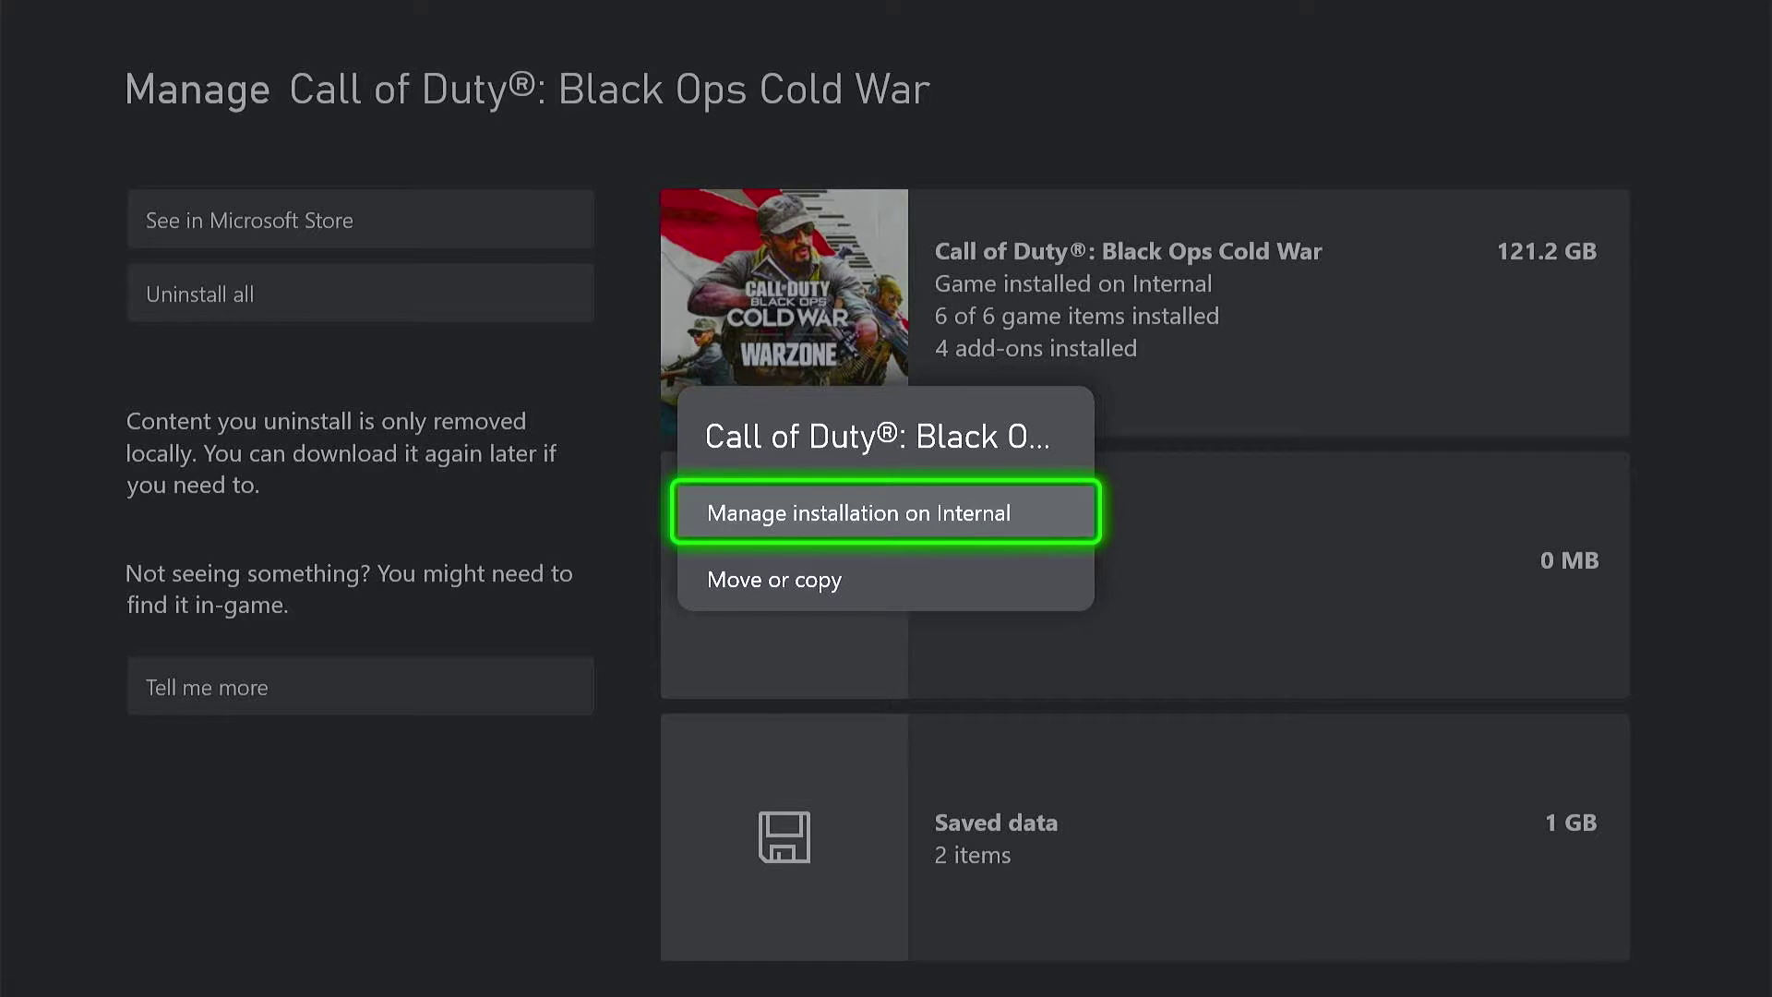
{"action": "key", "text": "Escape"}
{"action": "key", "text": "Down"}
{"action": "key", "text": "Up"}
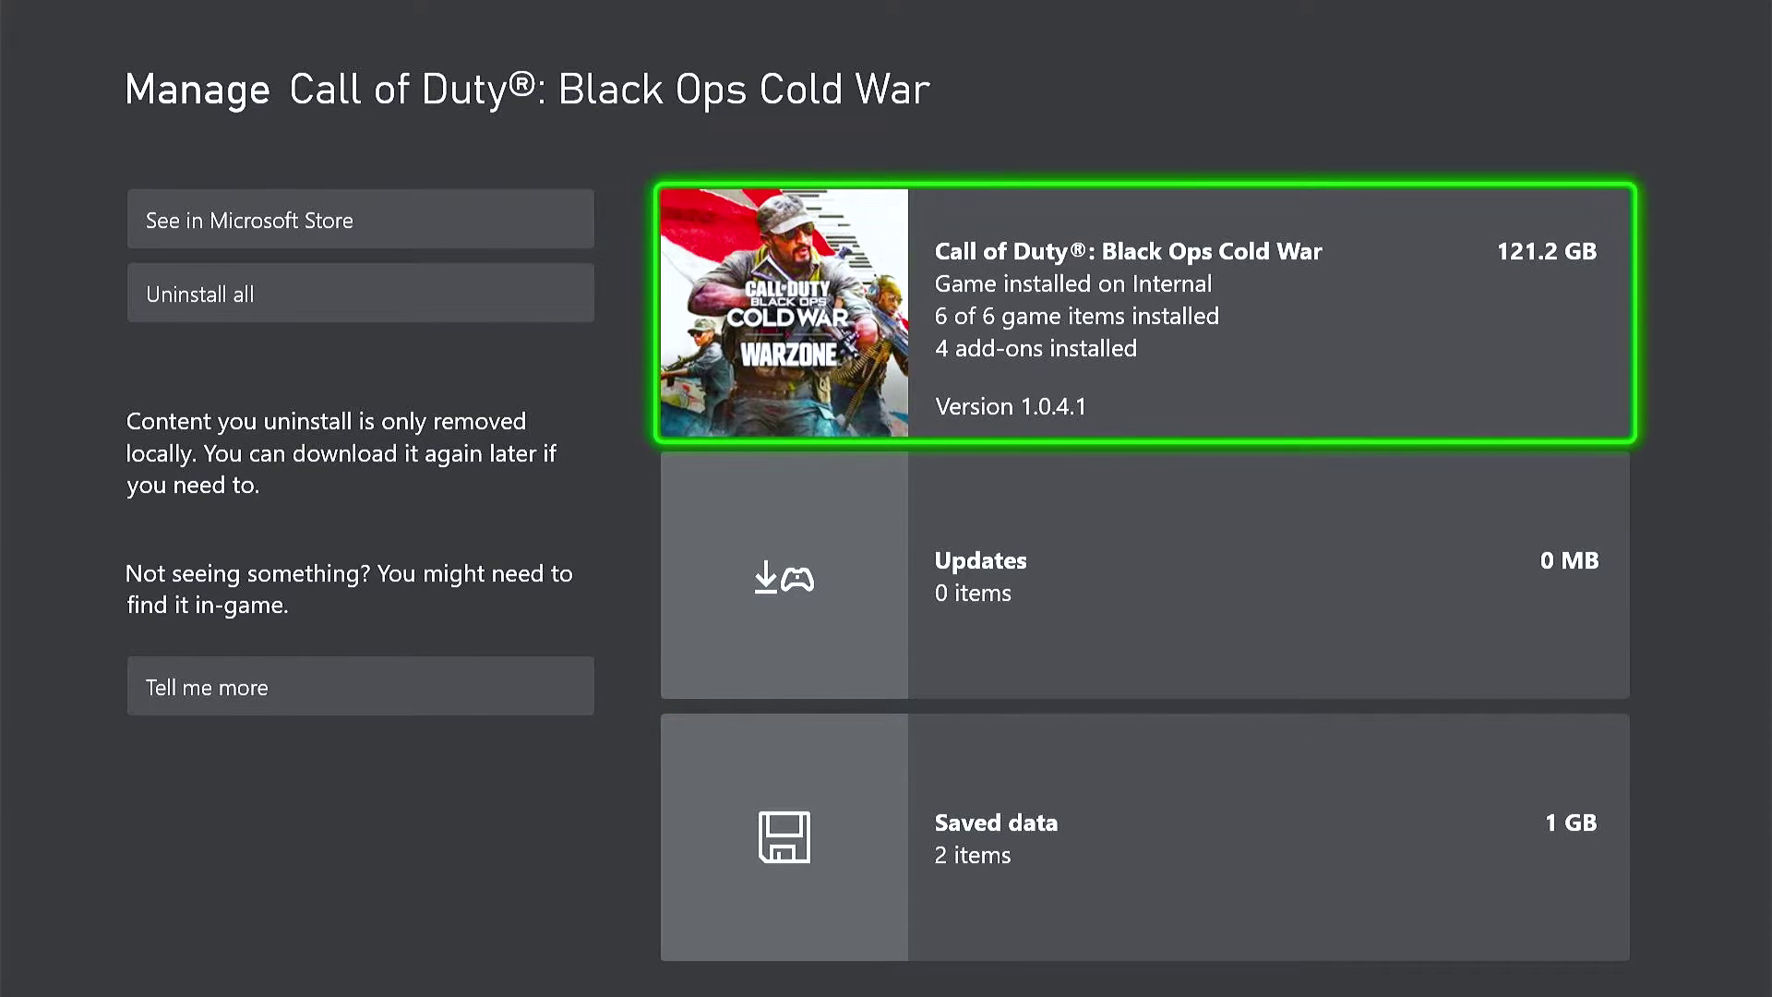
{"action": "key", "text": "Menu"}
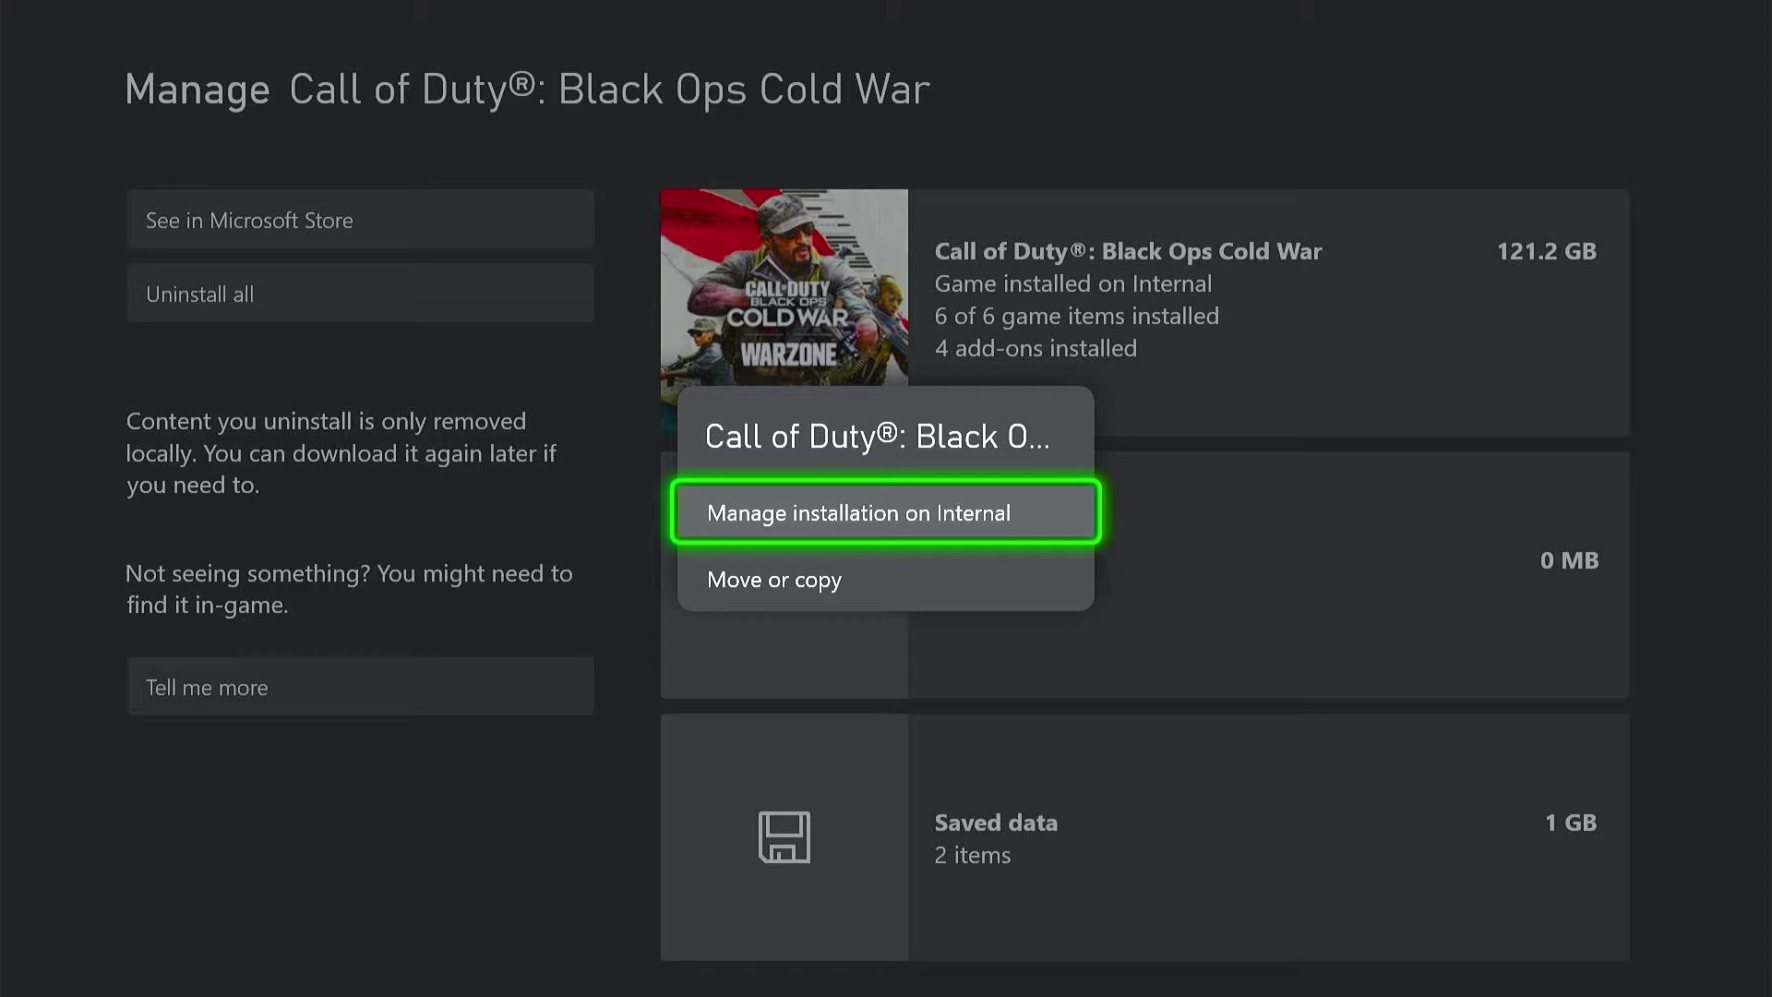
{"action": "key", "text": "Return"}
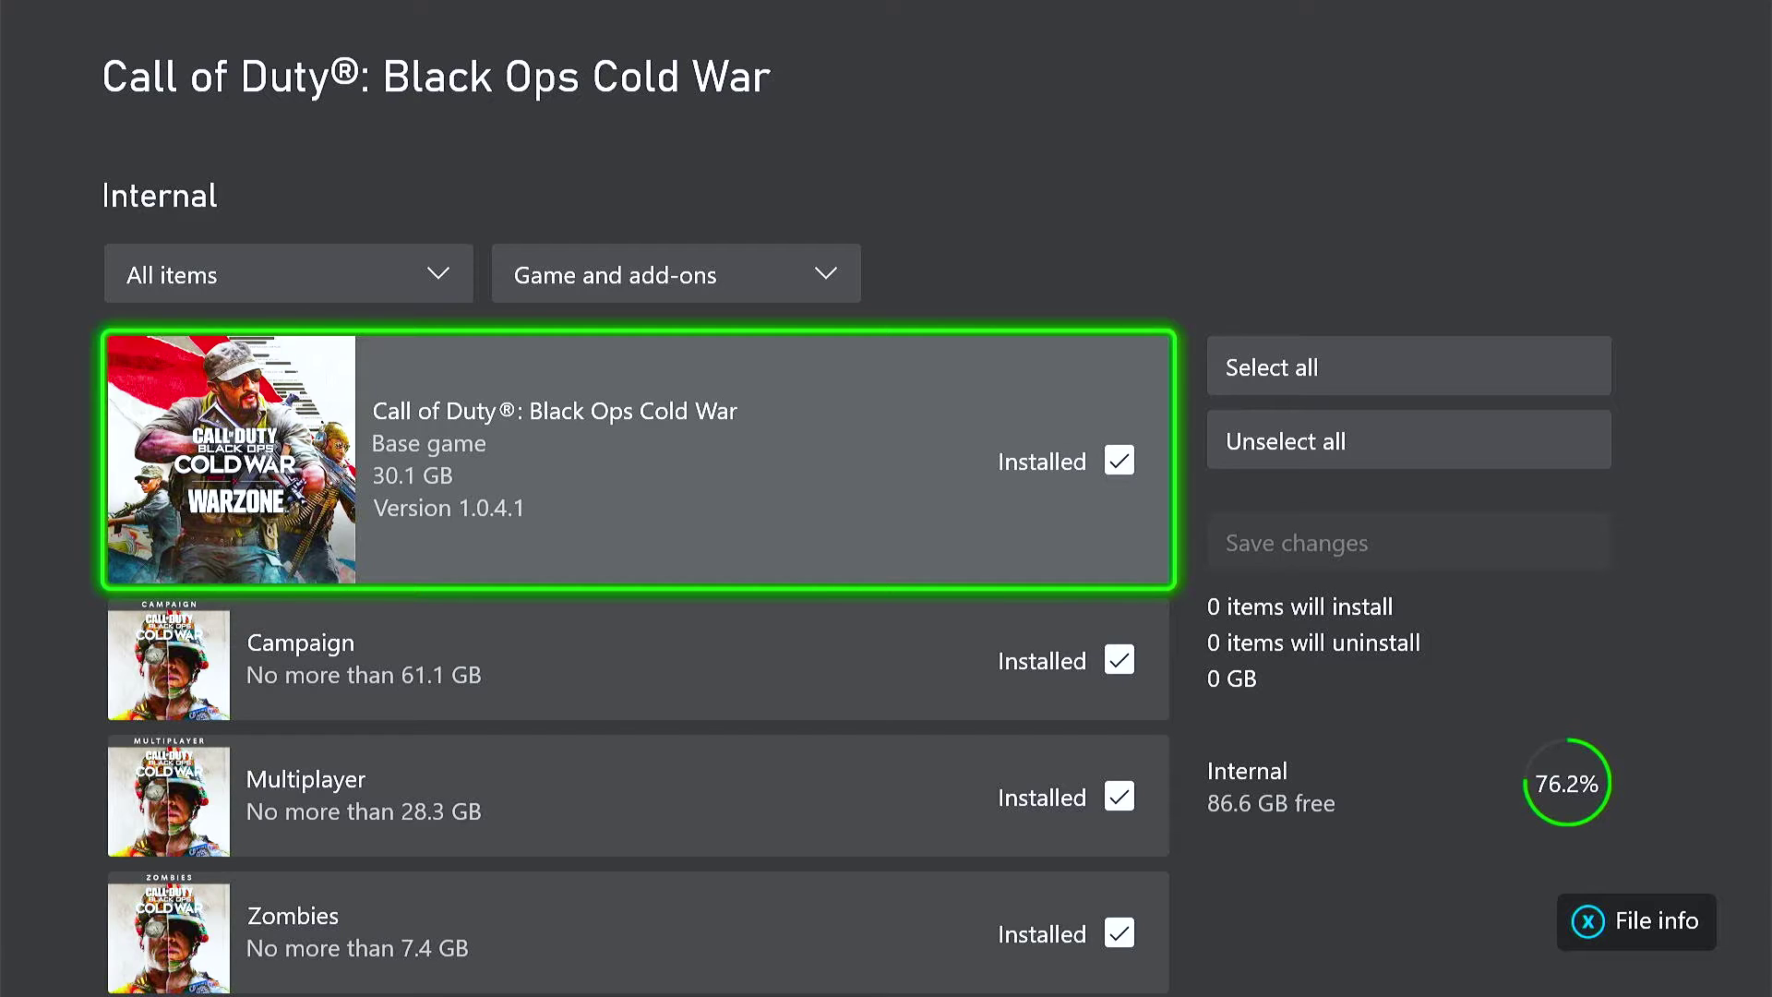
Look through the game's installed components, from Campaign and Multiplayer down to the Content Pack add-ons.
{"action": "key", "text": "Down"}
{"action": "key", "text": "Down"}
{"action": "key", "text": "Down"}
{"action": "key", "text": "Down"}
{"action": "key", "text": "Down"}
{"action": "key", "text": "Down"}
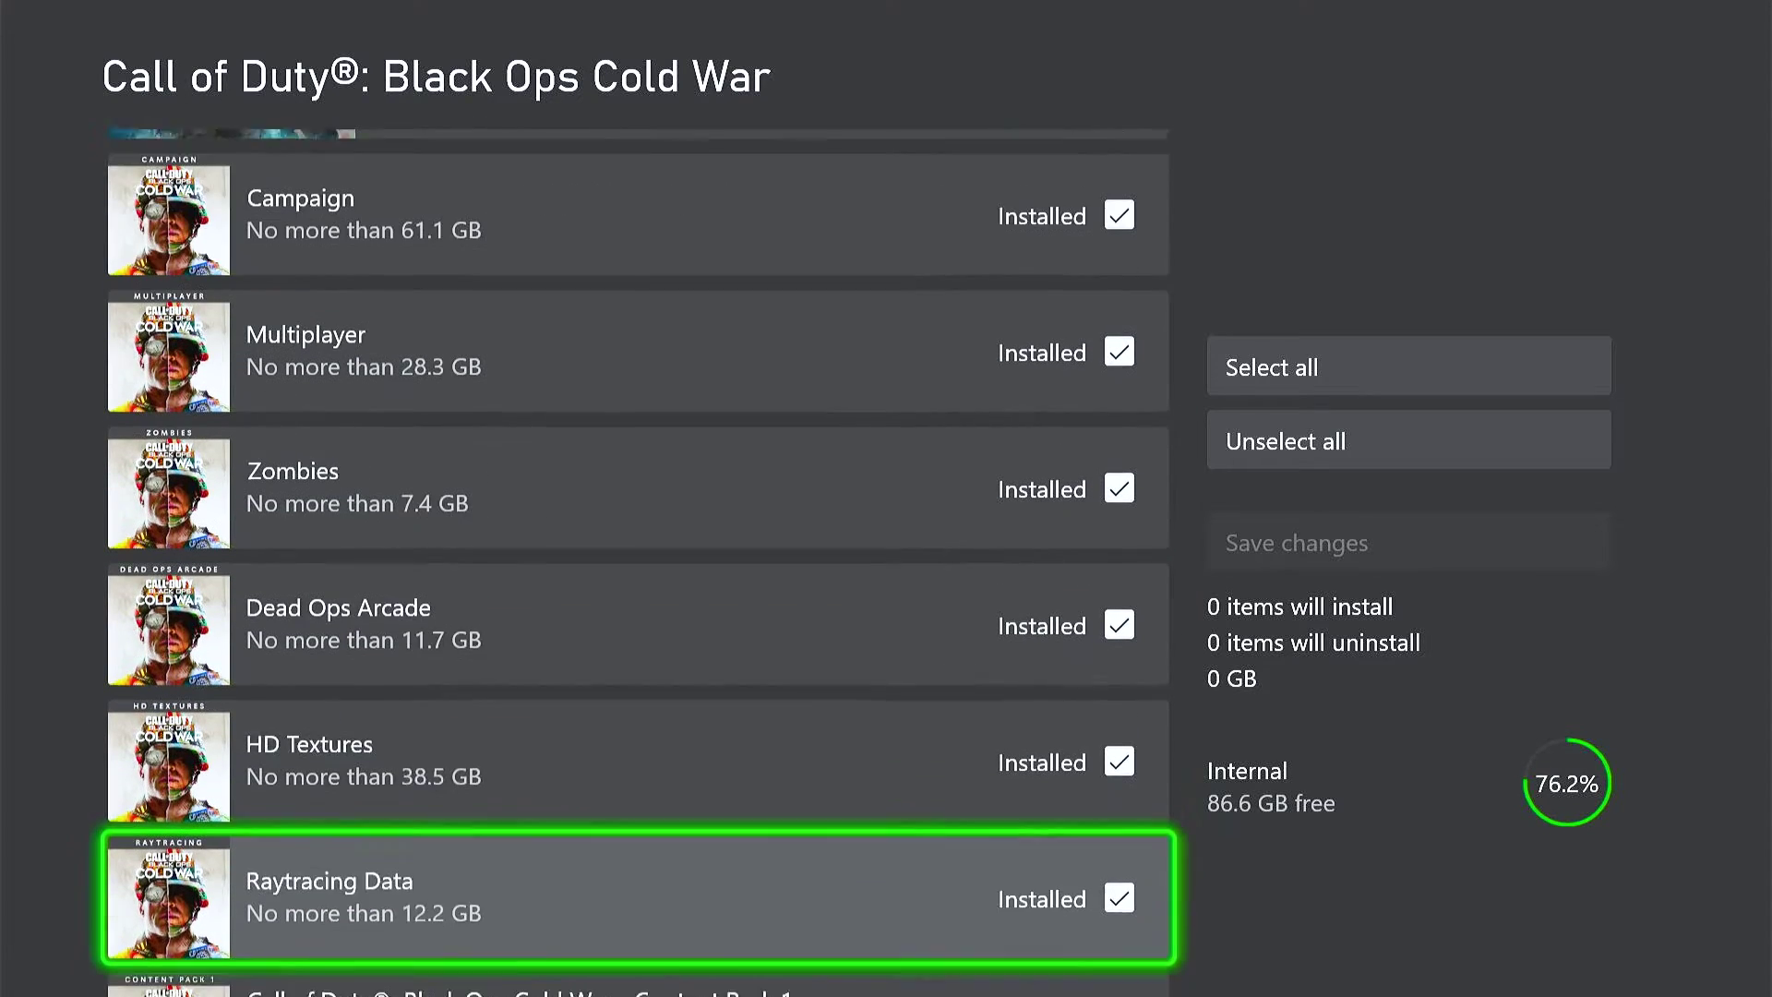
{"action": "key", "text": "Down"}
{"action": "key", "text": "Down"}
{"action": "key", "text": "Down"}
{"action": "key", "text": "Down"}
{"action": "key", "text": "Up"}
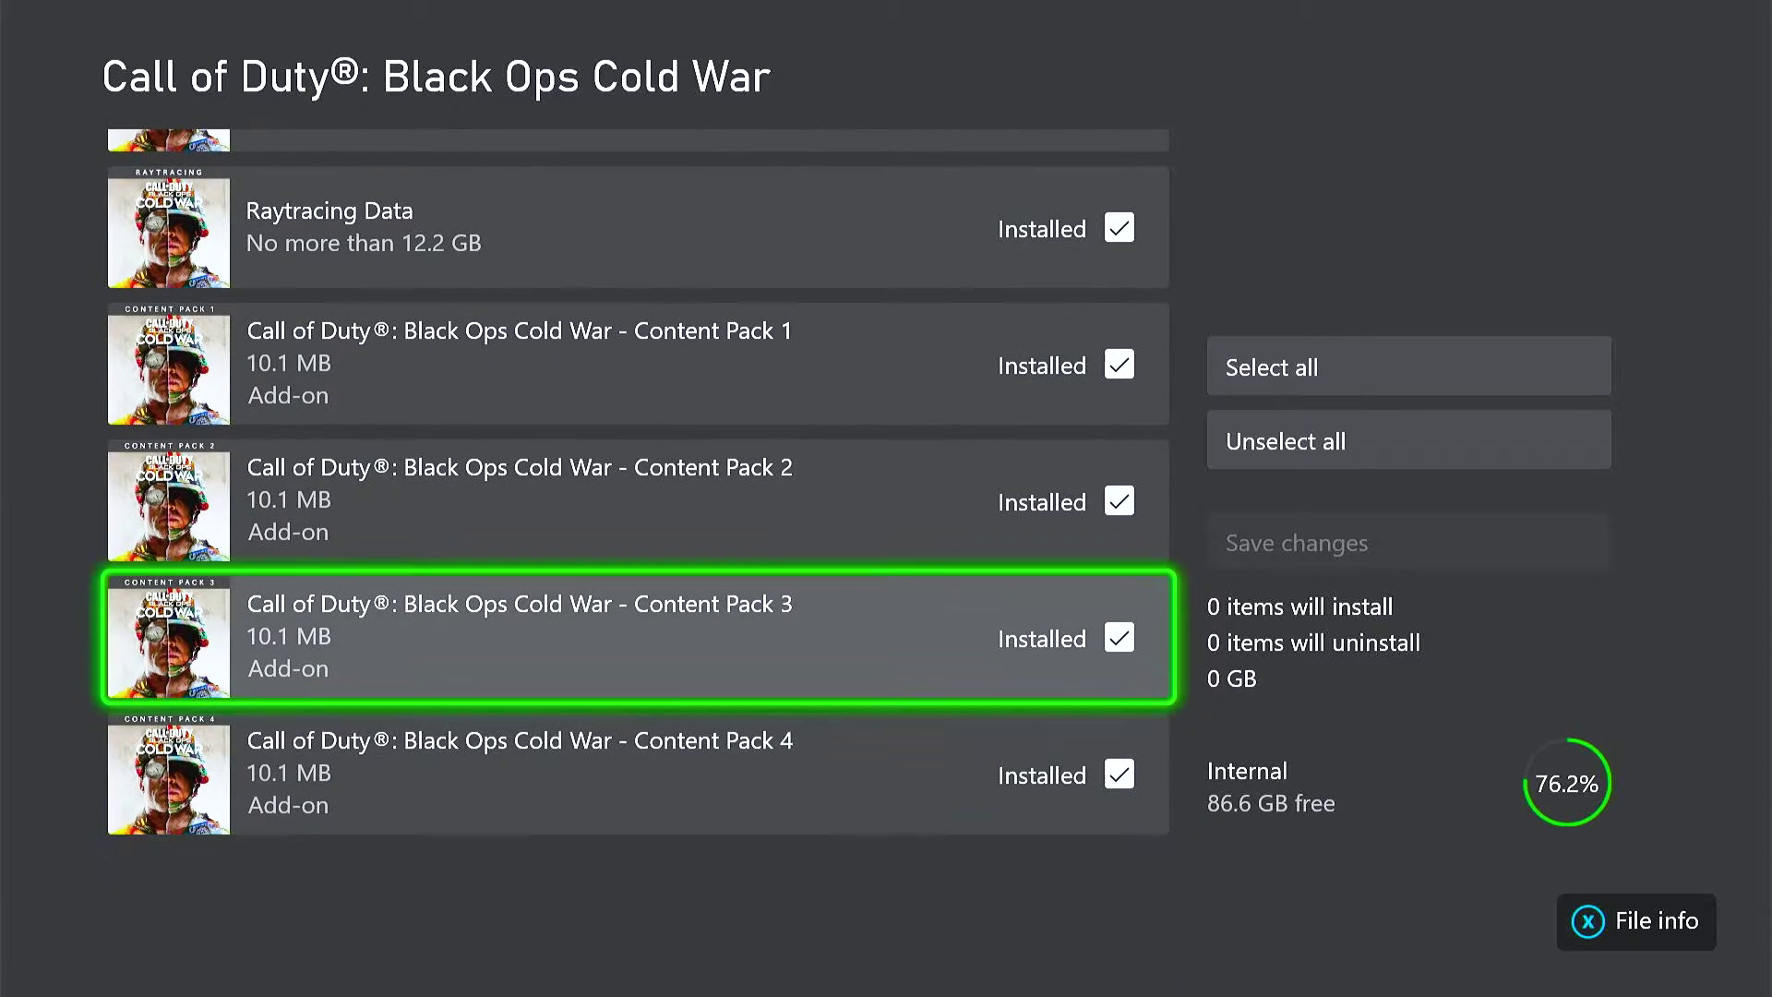
{"action": "key", "text": "Up"}
{"action": "key", "text": "Up"}
{"action": "key", "text": "Down"}
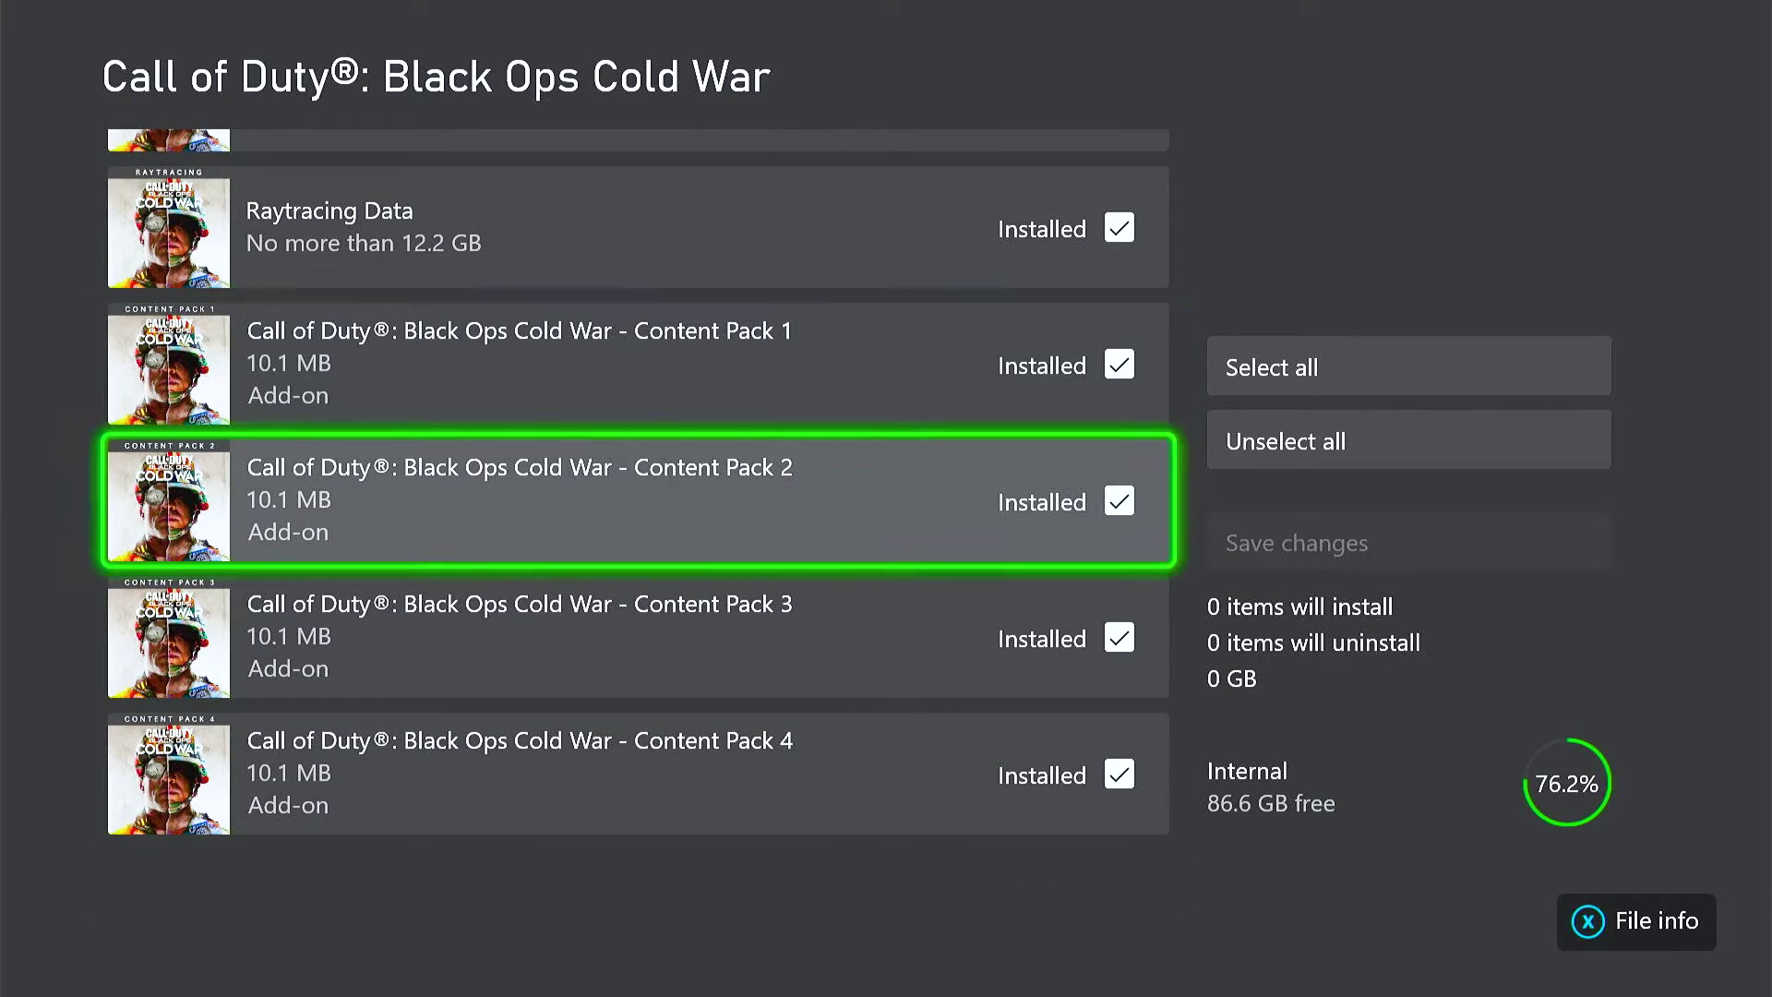
{"action": "key", "text": "Down"}
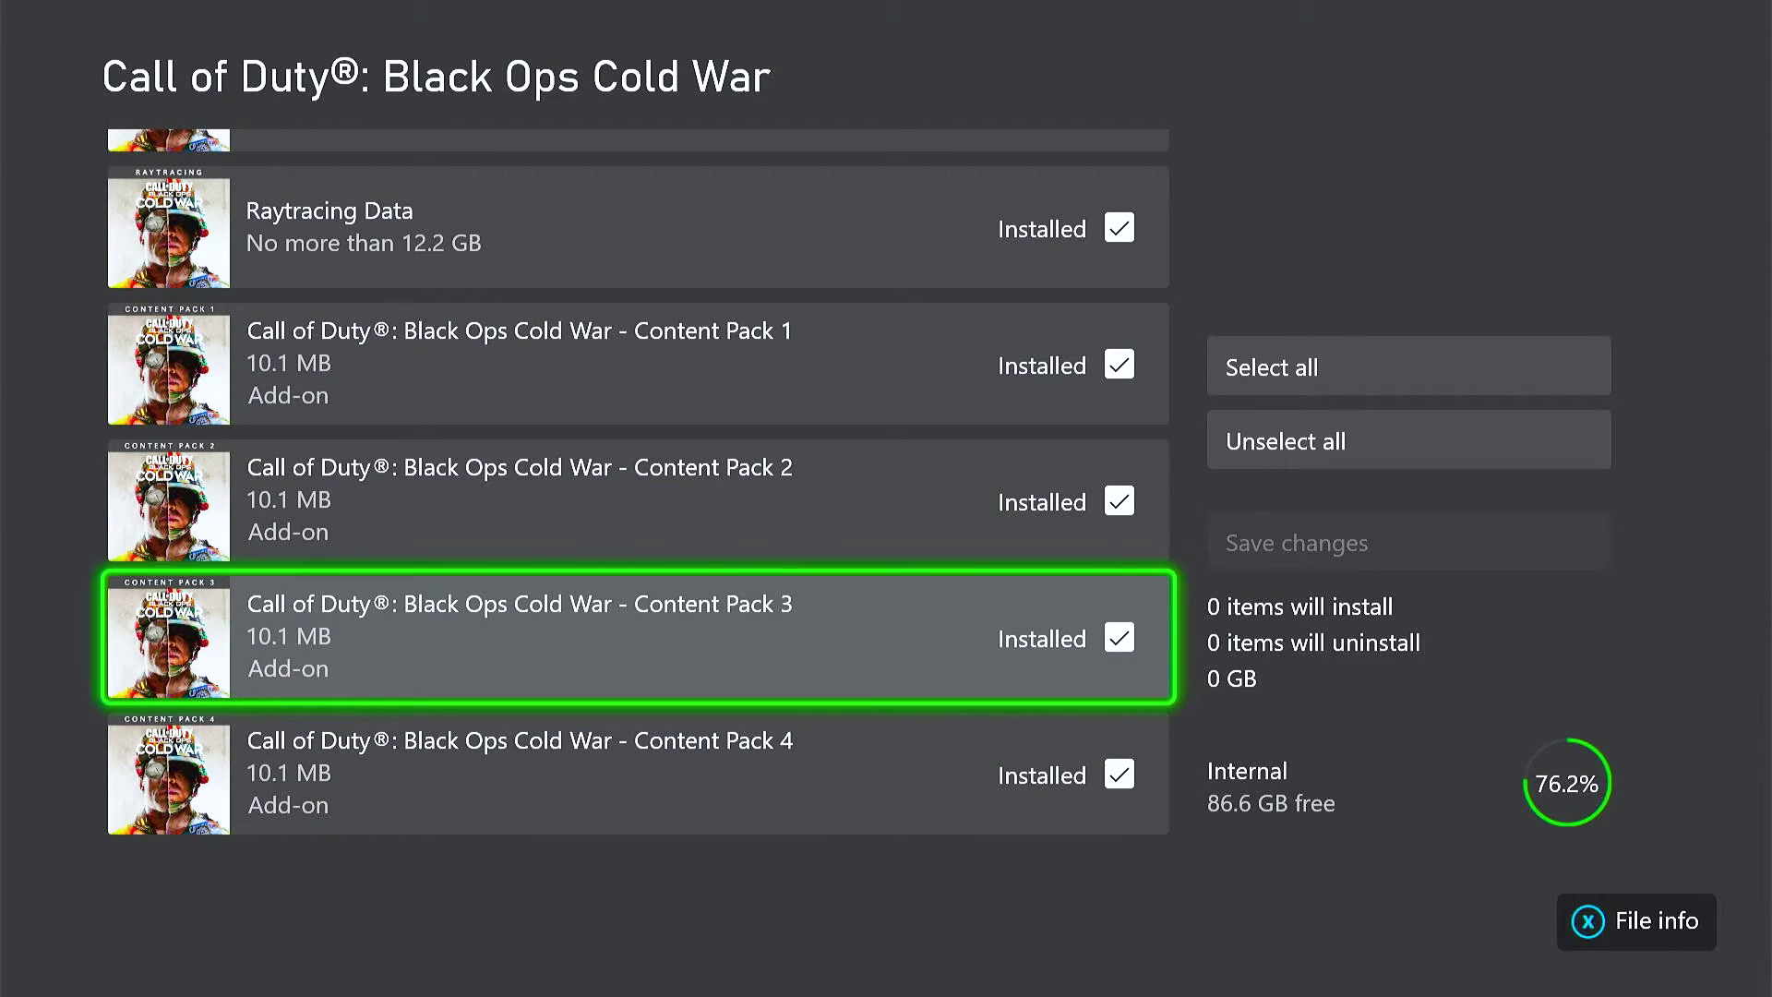
Review the HD Textures and Raytracing Data components and return to the Campaign, Multiplayer and Zombies entries.
{"action": "key", "text": "Up"}
{"action": "key", "text": "Up"}
{"action": "key", "text": "Up"}
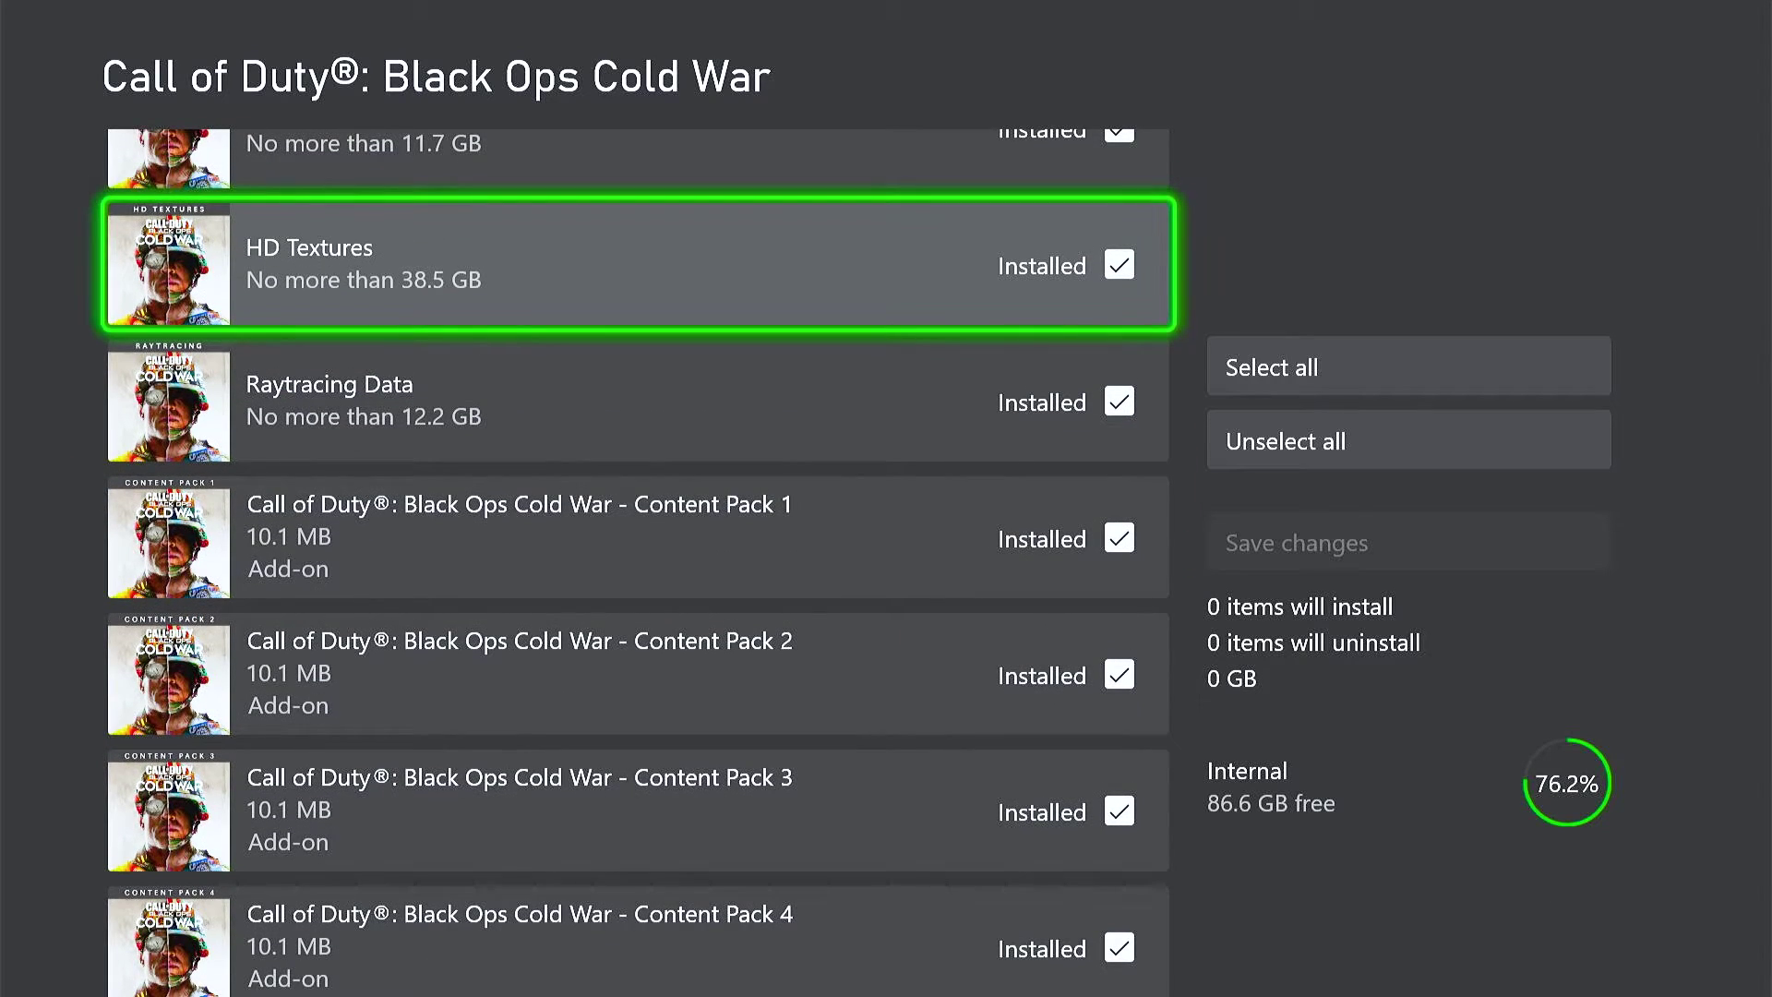
{"action": "key", "text": "Down"}
{"action": "key", "text": "Up"}
{"action": "key", "text": "Up"}
{"action": "key", "text": "Down"}
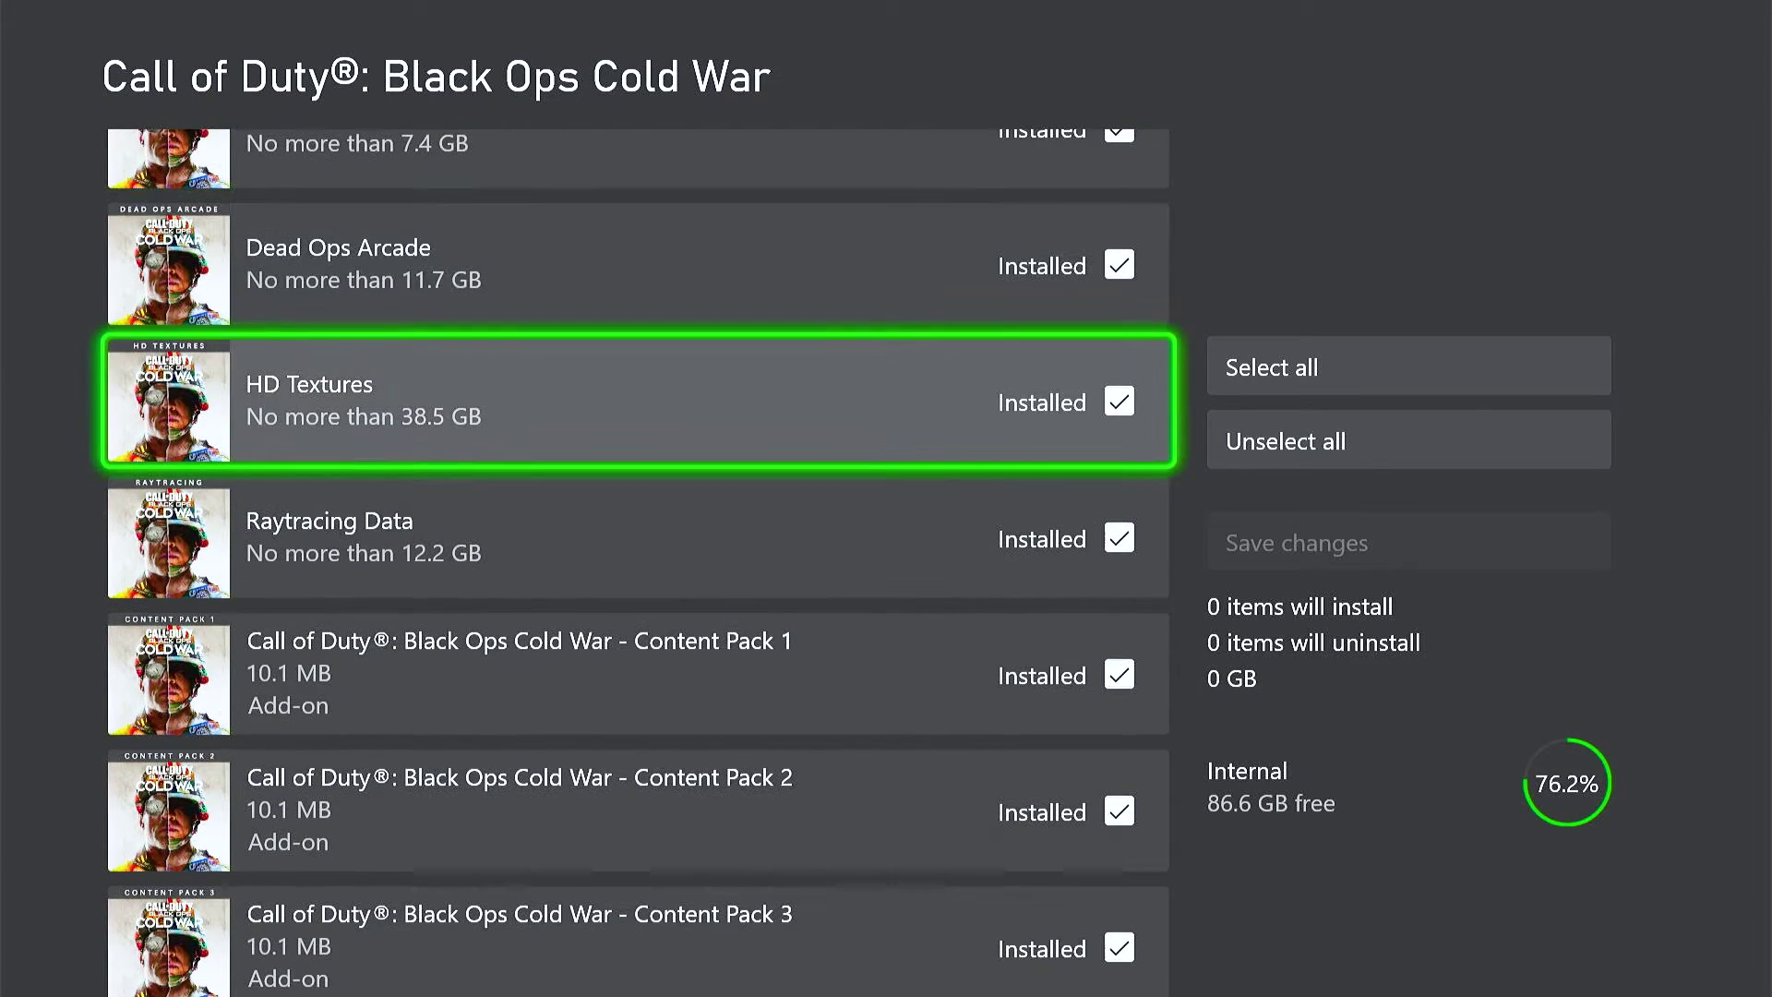
{"action": "key", "text": "Down"}
{"action": "key", "text": "Up"}
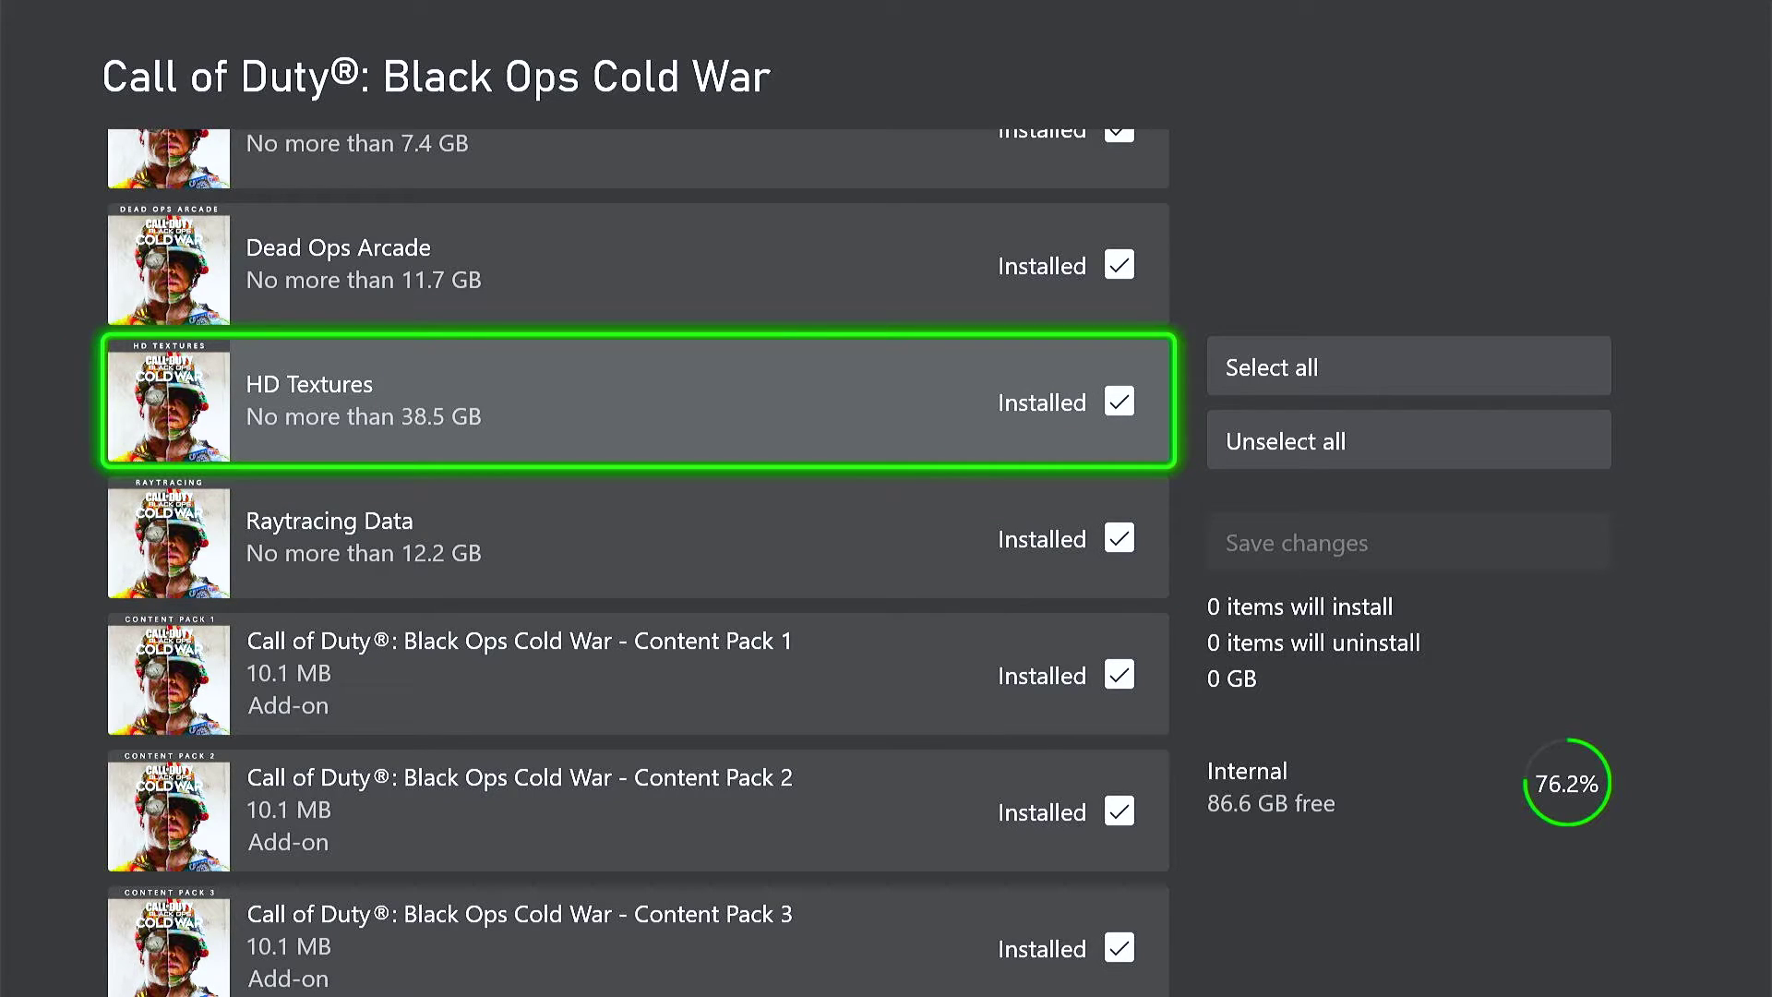
{"action": "key", "text": "Up"}
{"action": "key", "text": "Up"}
{"action": "key", "text": "Up"}
{"action": "key", "text": "Up"}
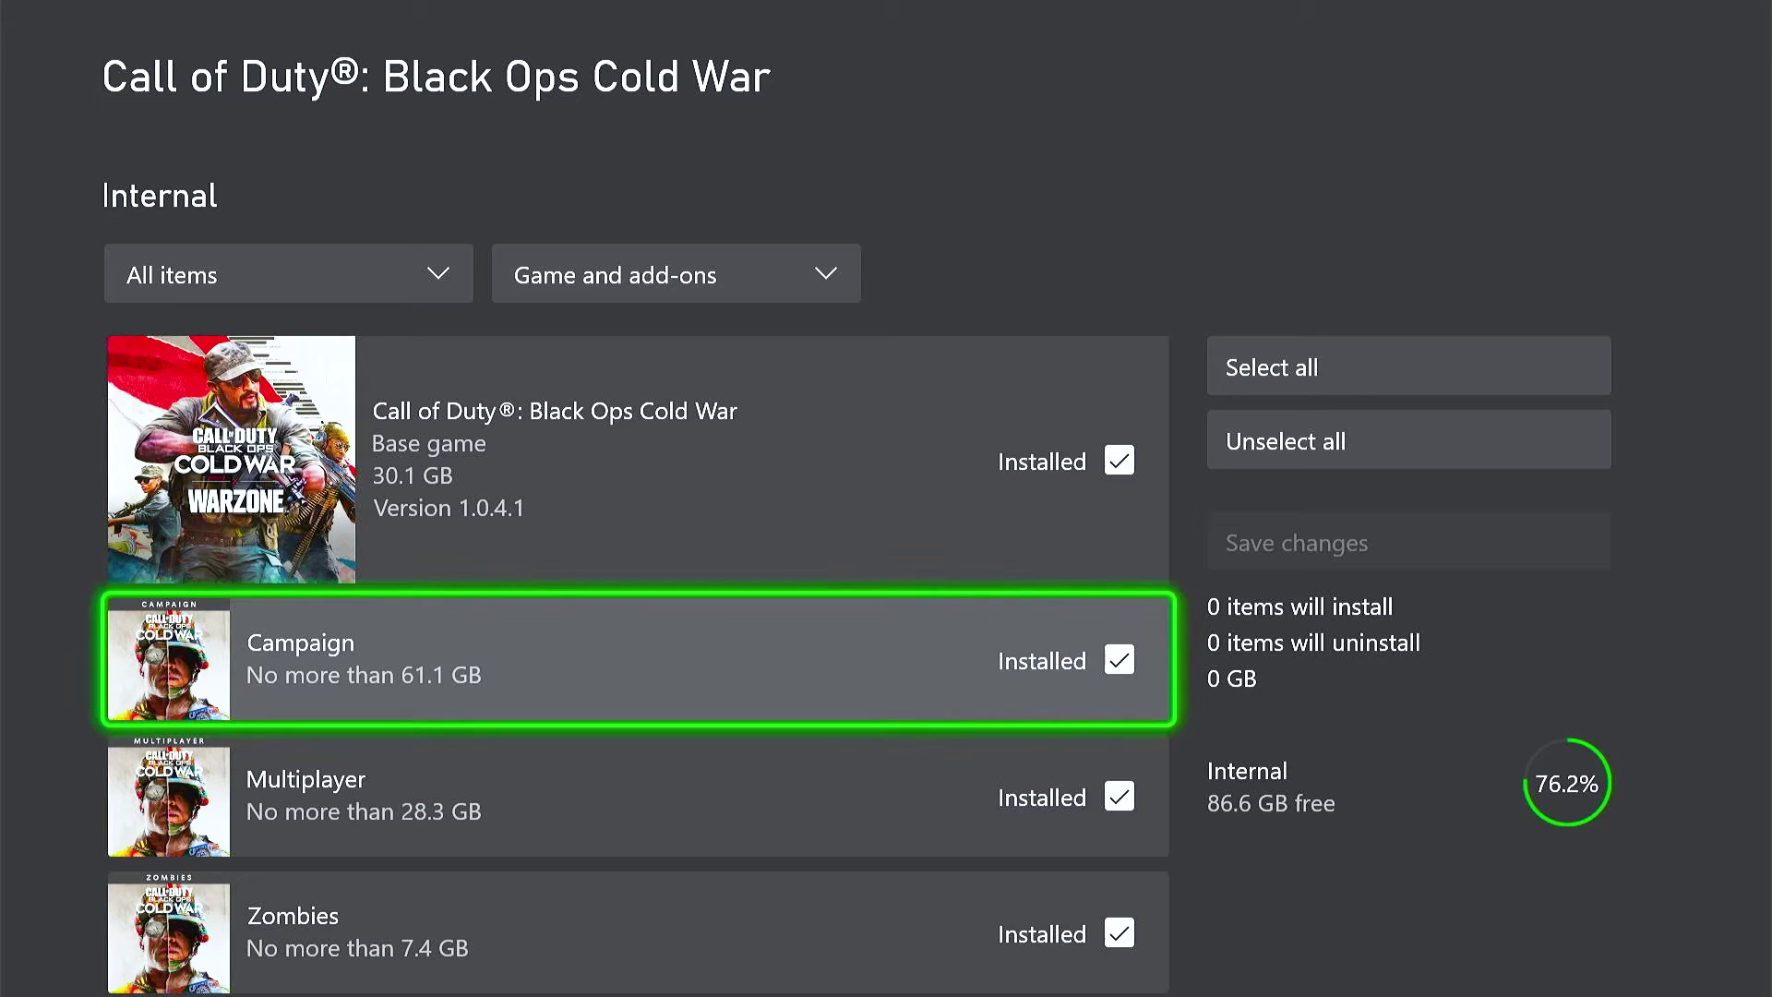
{"action": "key", "text": "Down"}
{"action": "key", "text": "Down"}
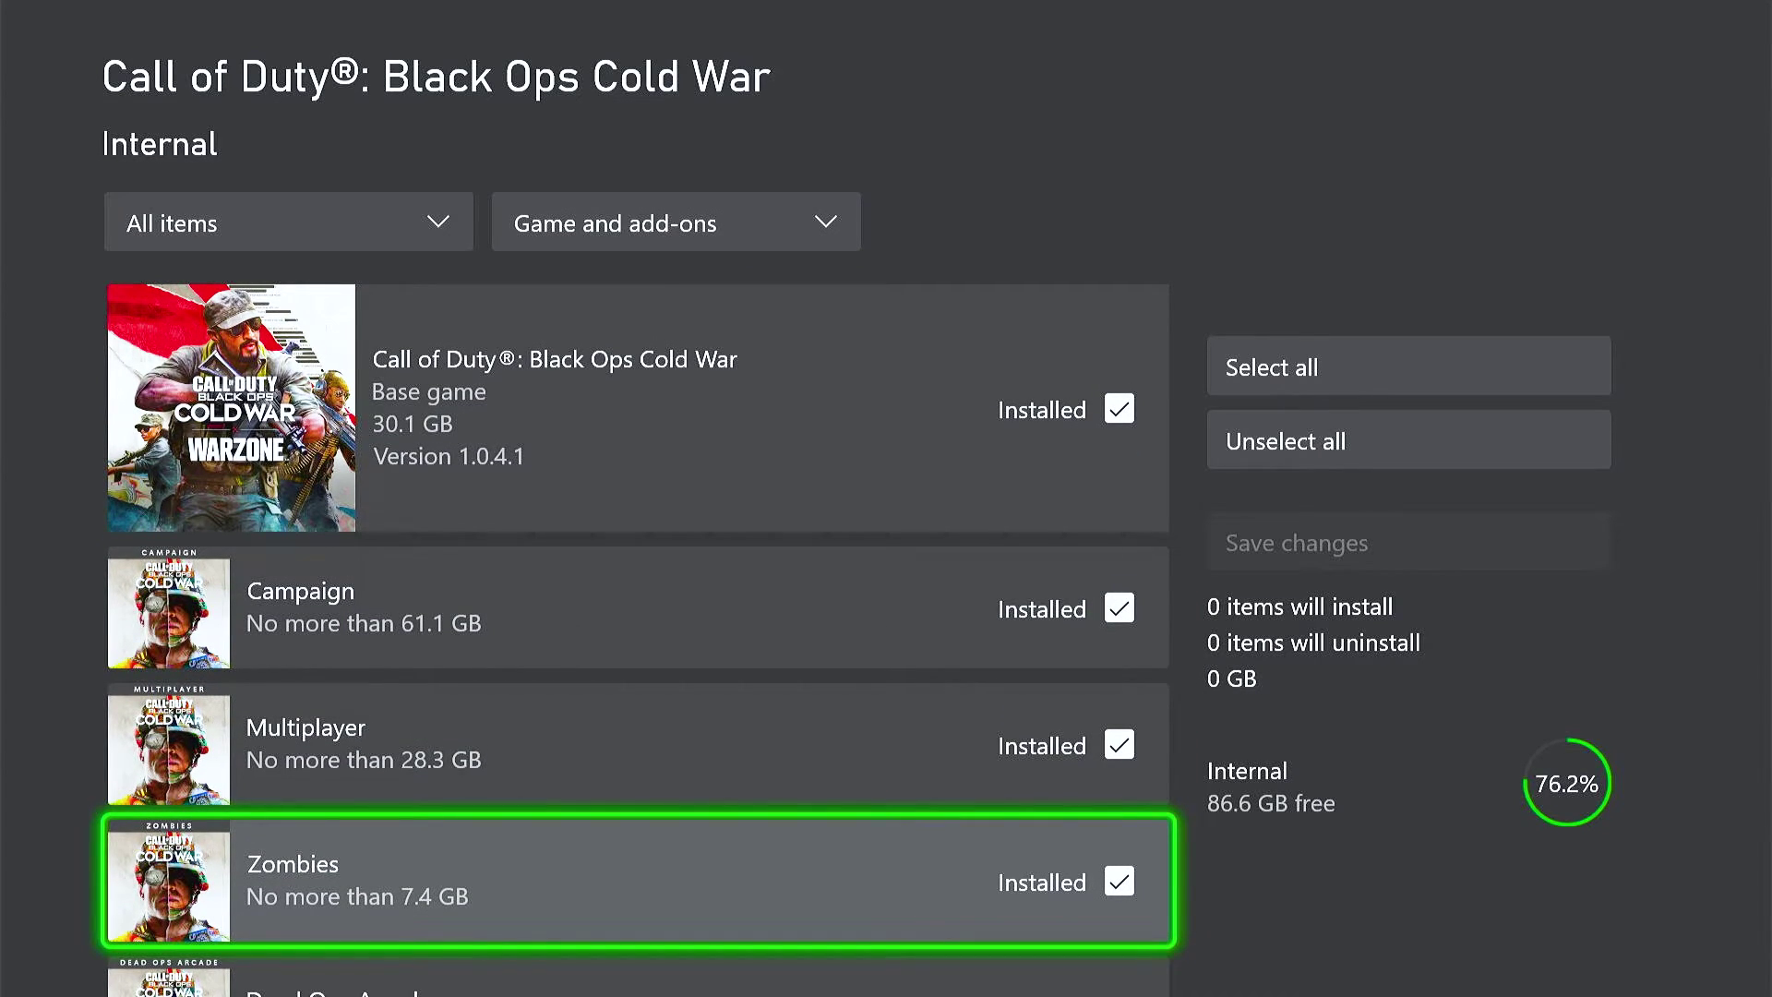
Deselect the Campaign and Zombies components and save the changes to uninstall them.
{"action": "key", "text": "Up"}
{"action": "key", "text": "Up"}
{"action": "key", "text": "Return"}
{"action": "key", "text": "Down"}
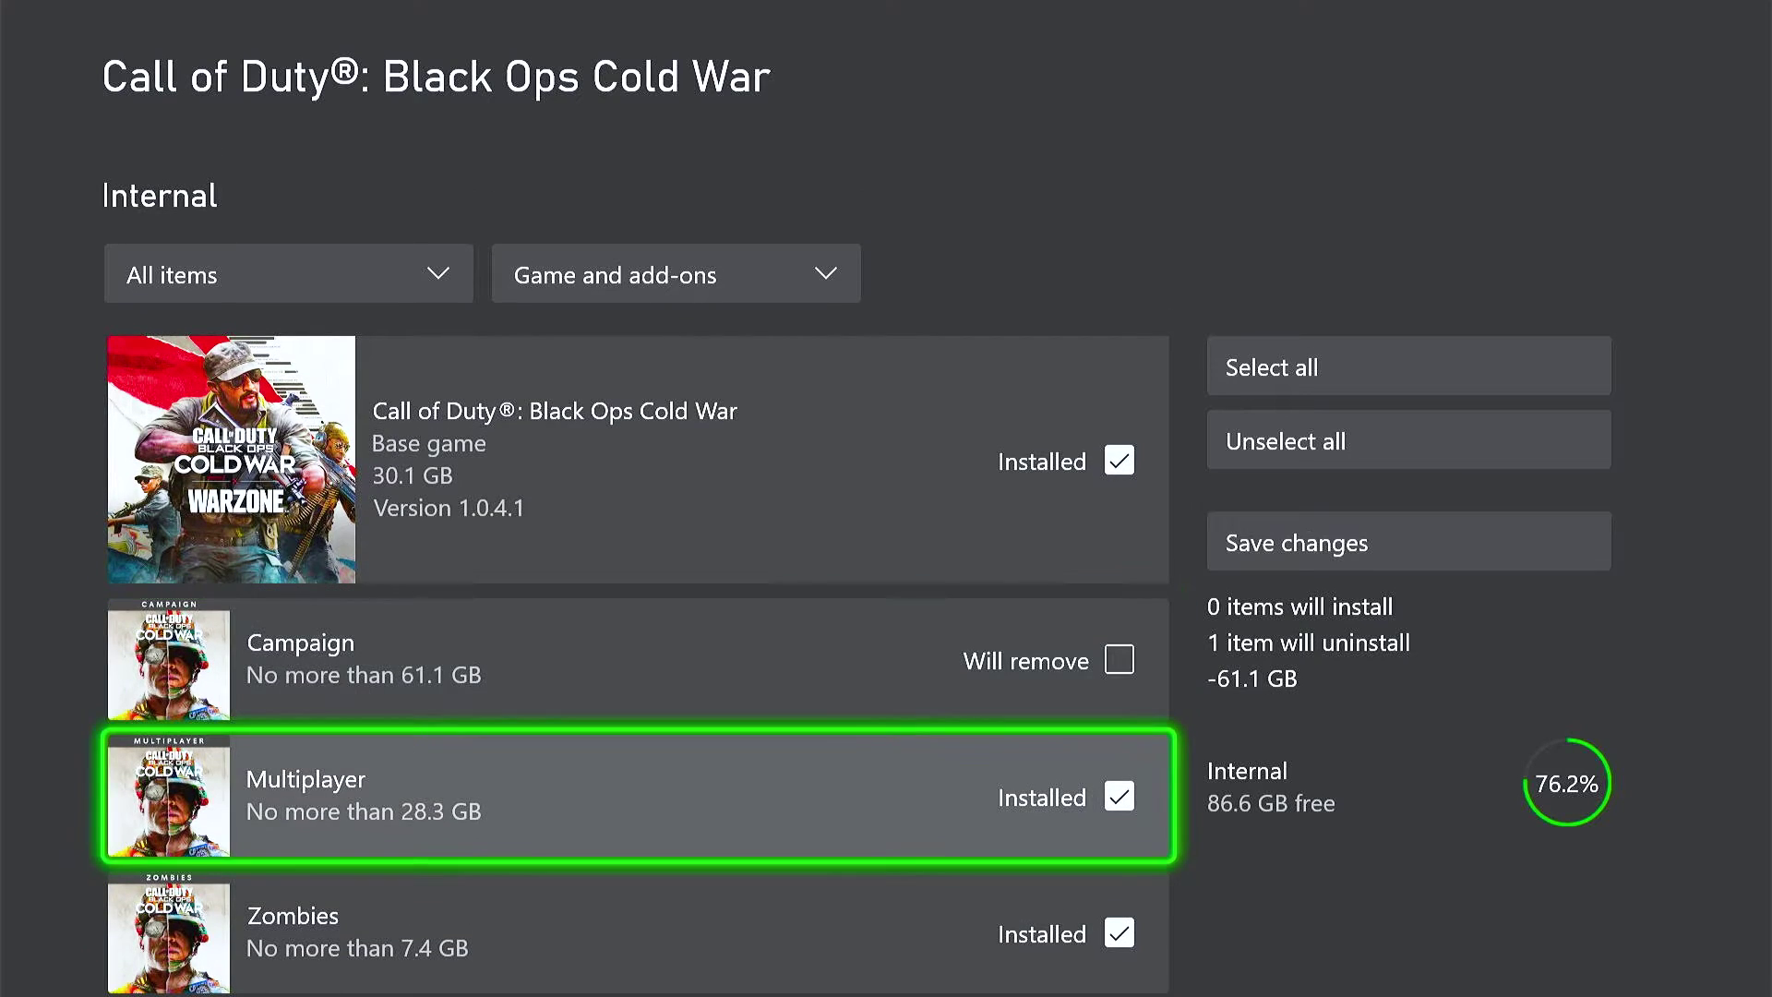
{"action": "key", "text": "Down"}
{"action": "key", "text": "Return"}
{"action": "key", "text": "Right"}
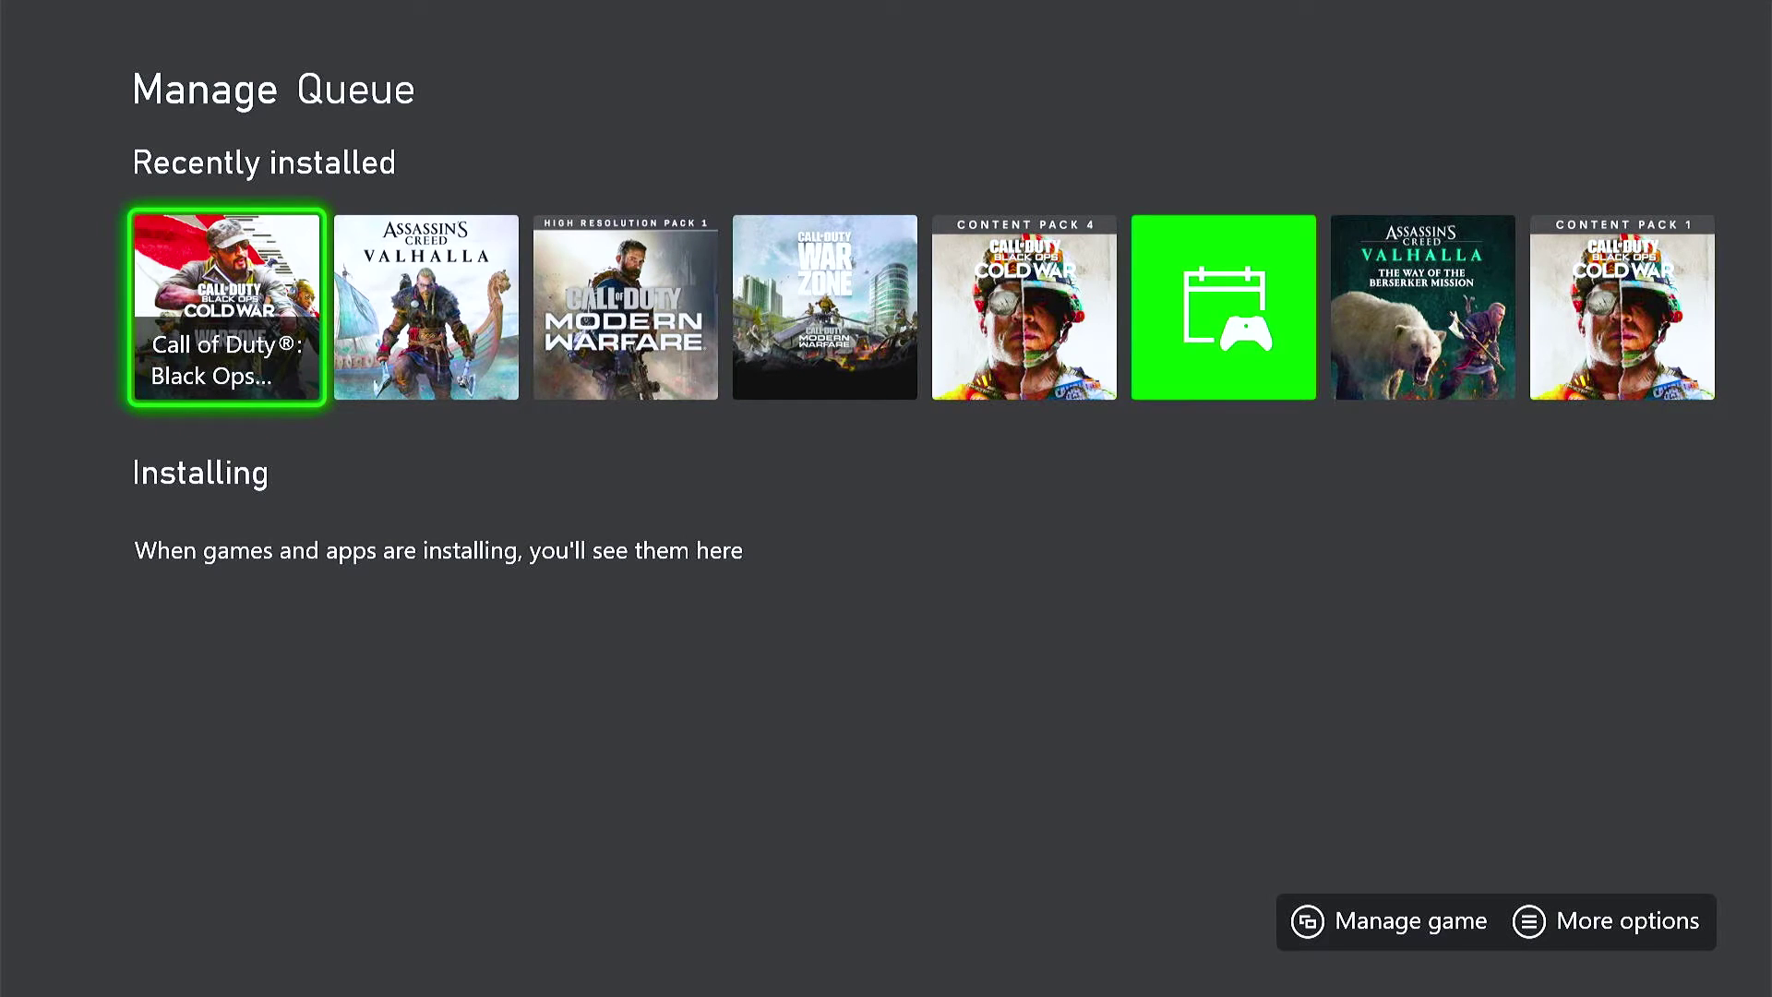
Reopen the Black Ops Cold War installation list from the recently installed items and locate the uninstalled Campaign and Zombies components.
{"action": "key", "text": "Return"}
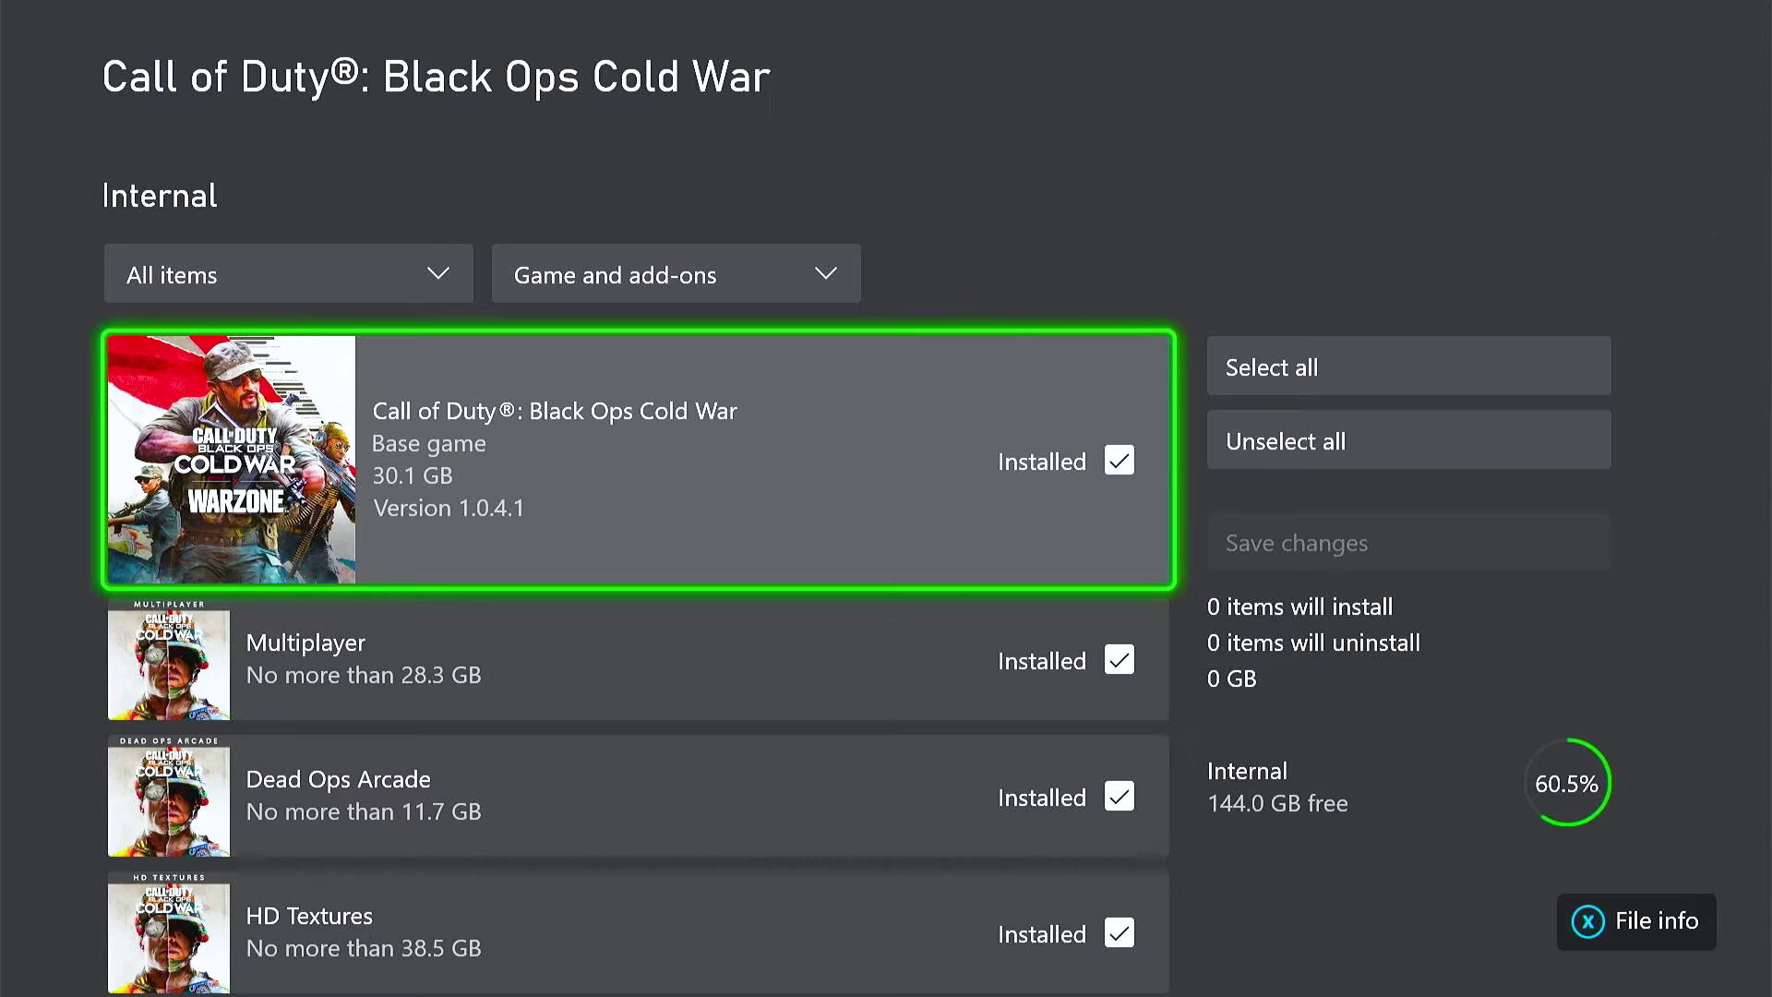
{"action": "key", "text": "Down"}
{"action": "key", "text": "Down"}
{"action": "key", "text": "Down"}
{"action": "key", "text": "Down"}
{"action": "key", "text": "Down"}
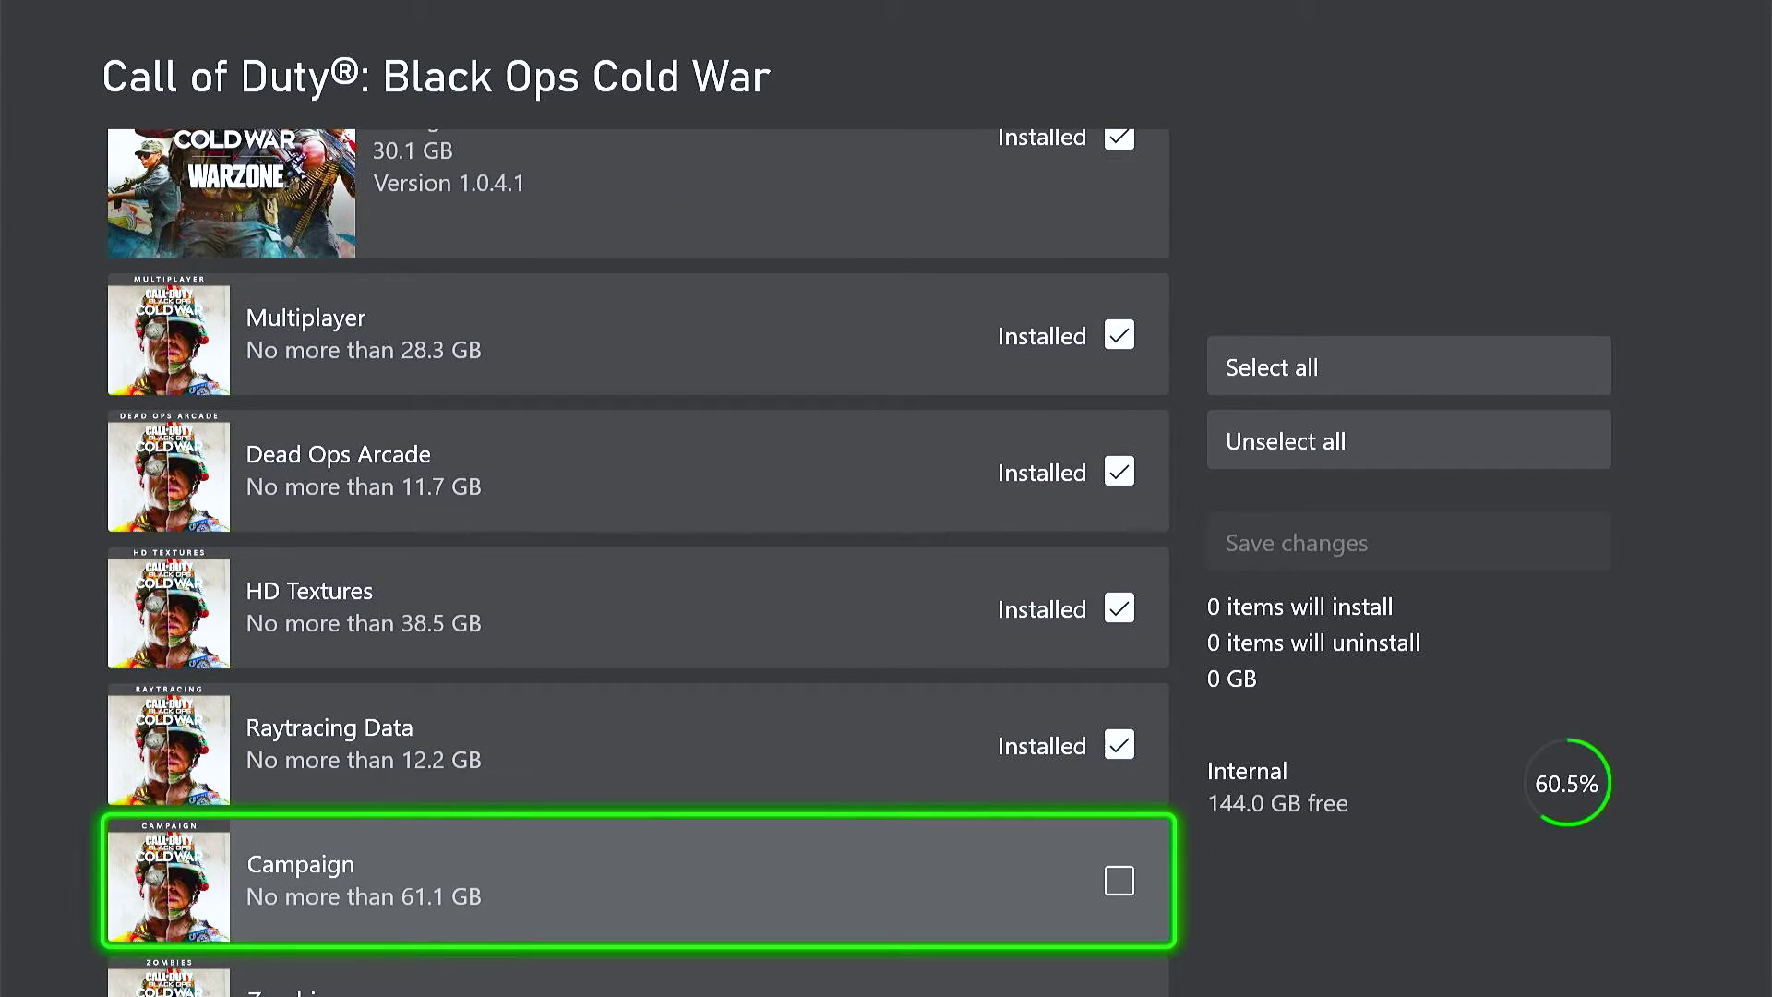
{"action": "key", "text": "Down"}
{"action": "key", "text": "Down"}
{"action": "key", "text": "Up"}
{"action": "key", "text": "Up"}
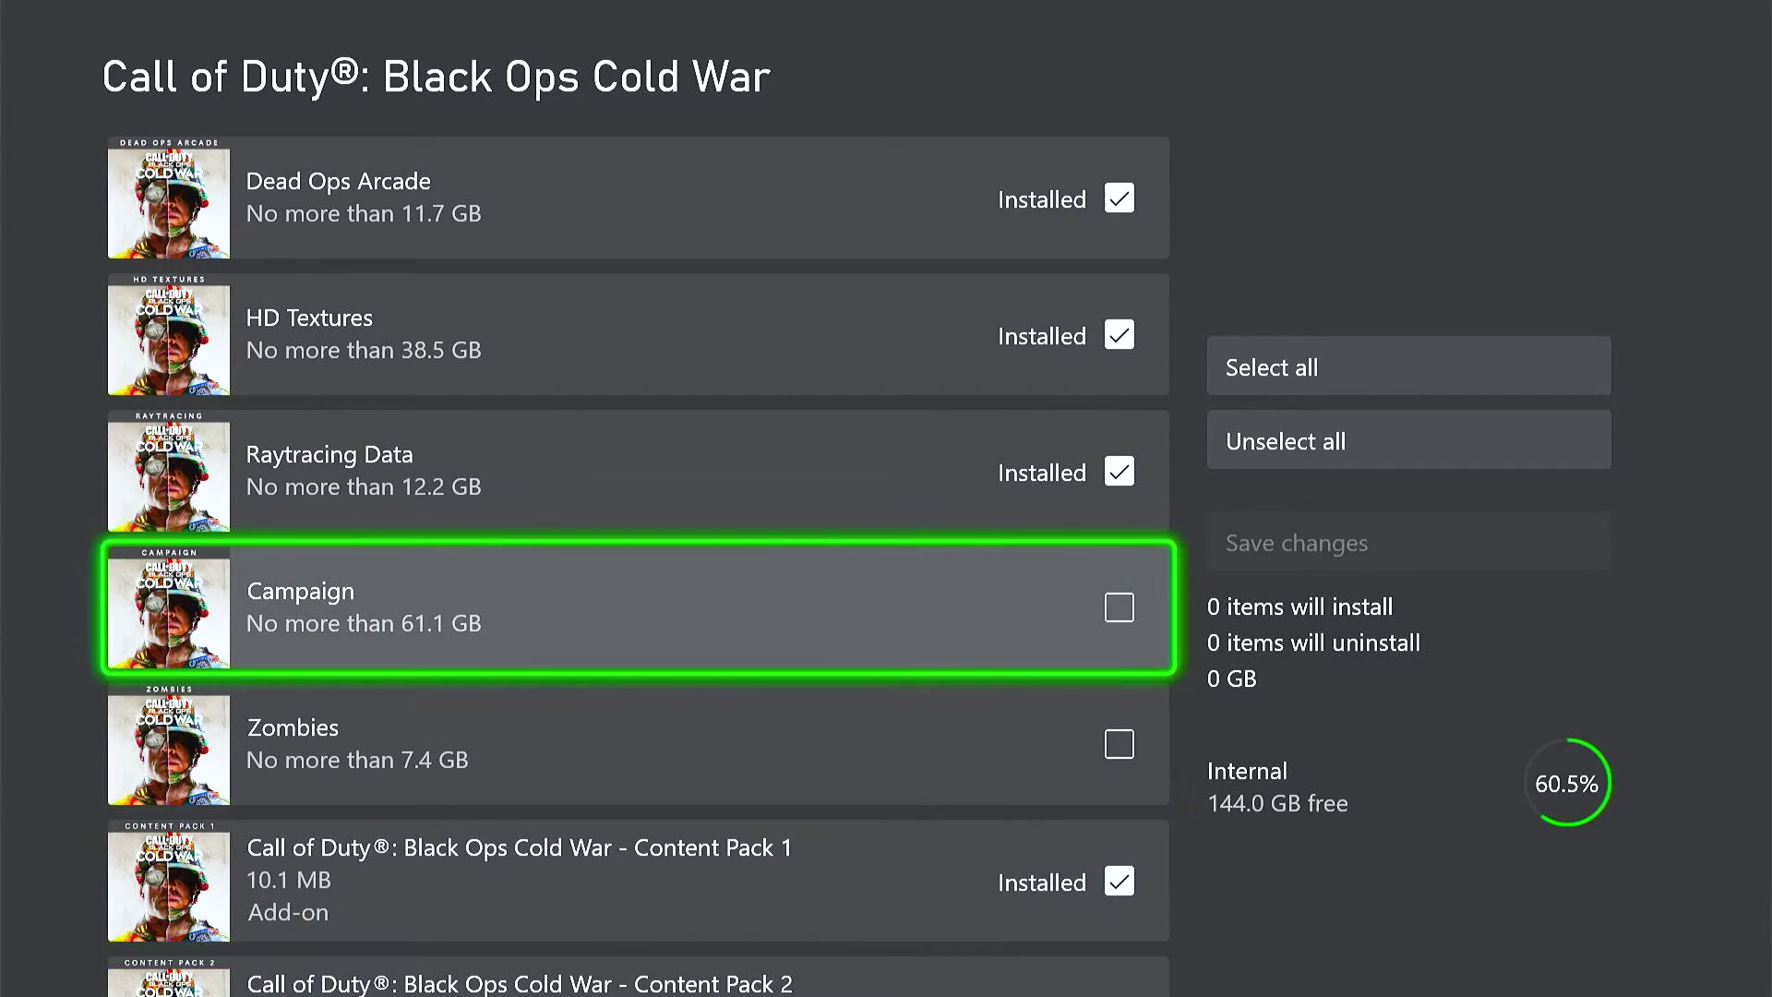
Select the Campaign and Zombies components for installation and save the changes.
{"action": "key", "text": "Return"}
{"action": "key", "text": "Down"}
{"action": "key", "text": "Return"}
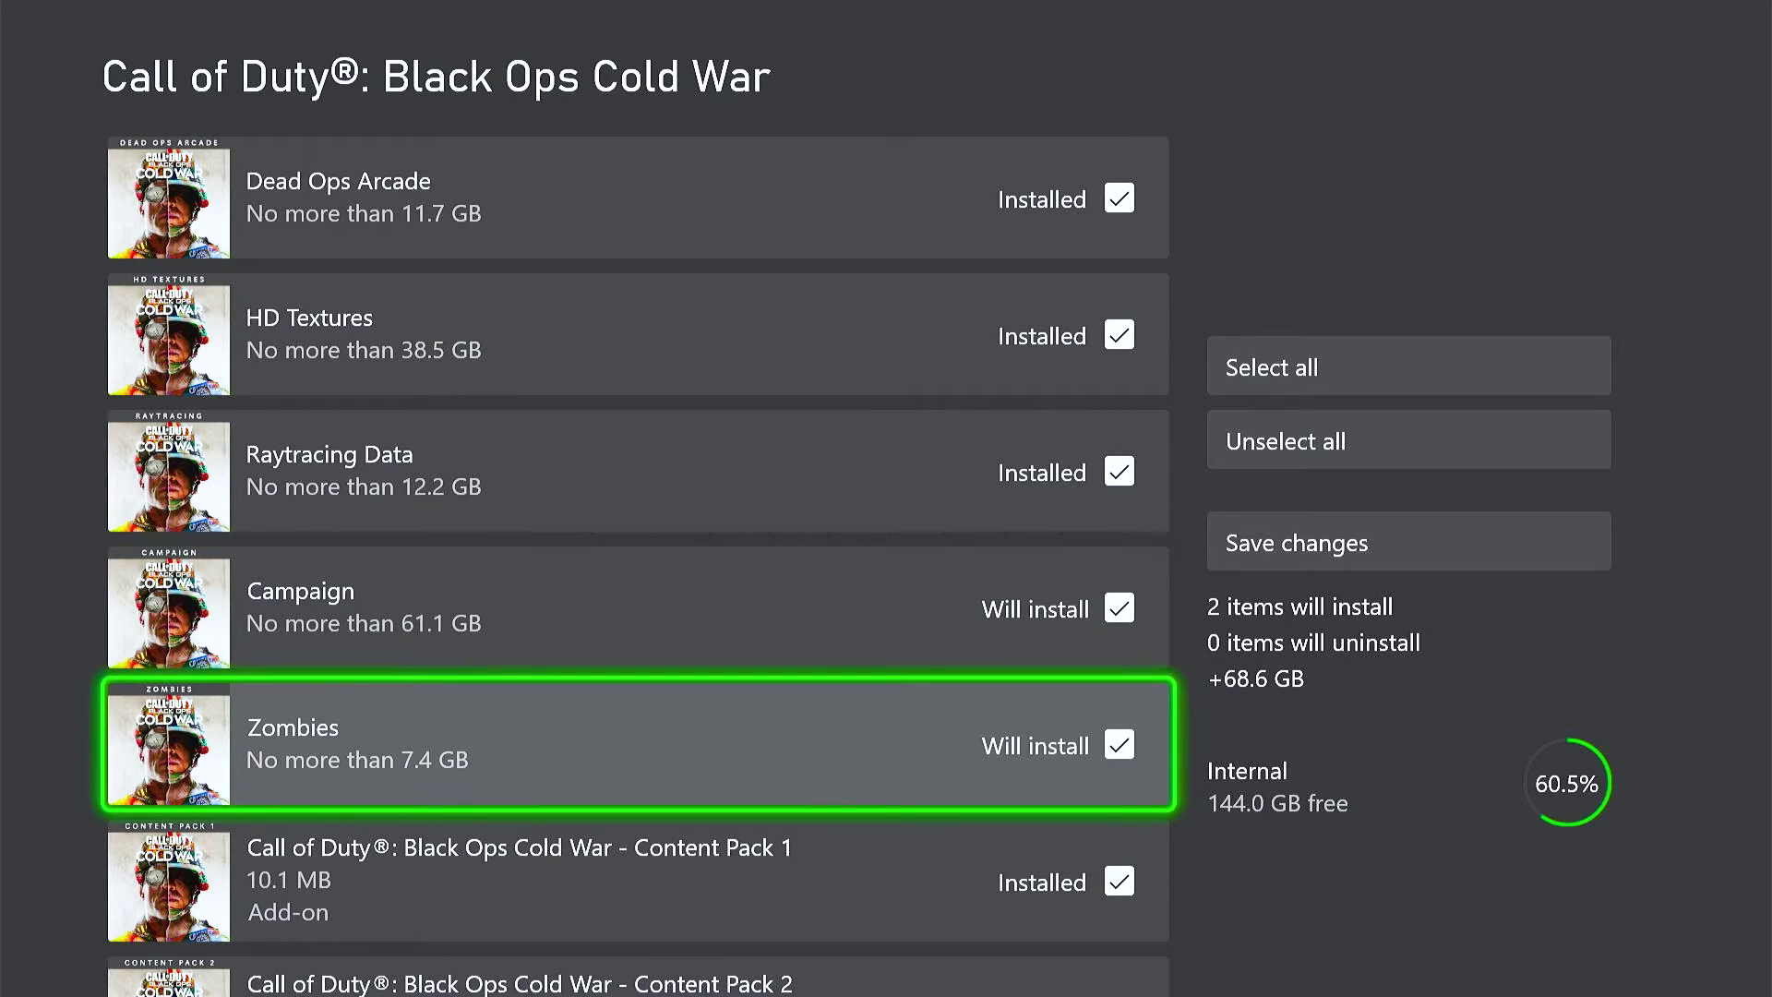
{"action": "key", "text": "Up"}
{"action": "key", "text": "Right"}
{"action": "key", "text": "Return"}
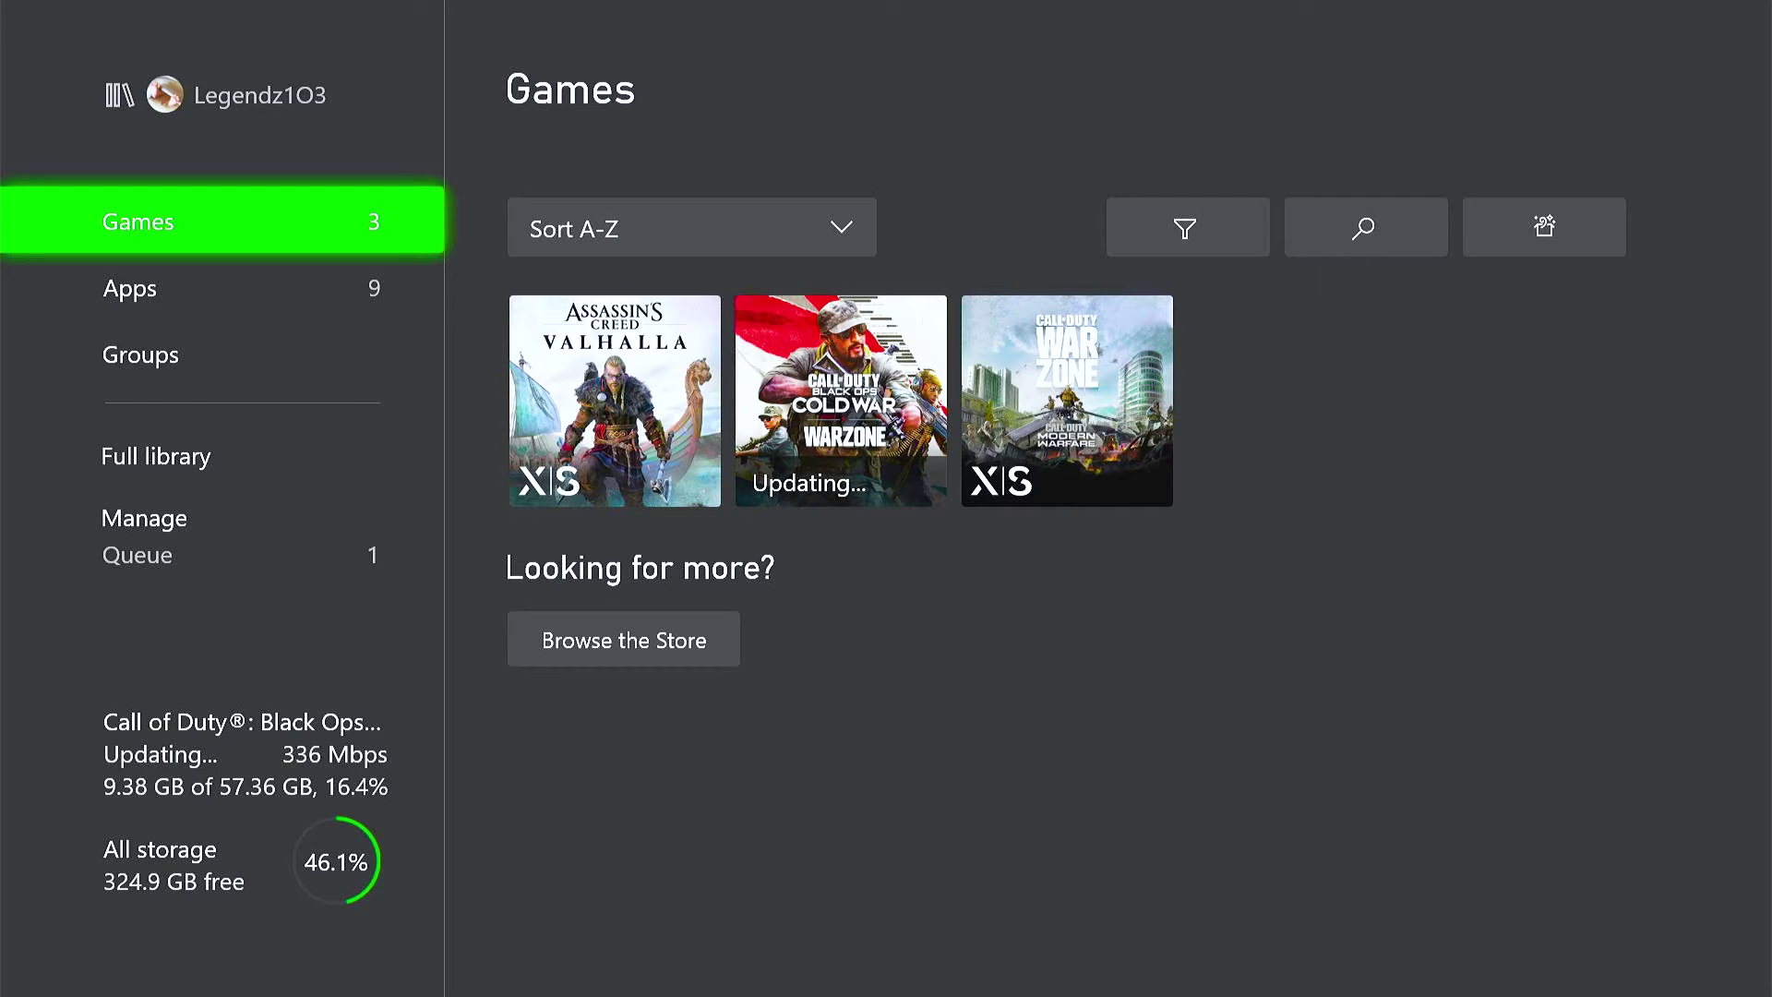
Open the list of all owned games in the full library.
{"action": "key", "text": "Down"}
{"action": "key", "text": "Down"}
{"action": "key", "text": "Down"}
{"action": "key", "text": "Right"}
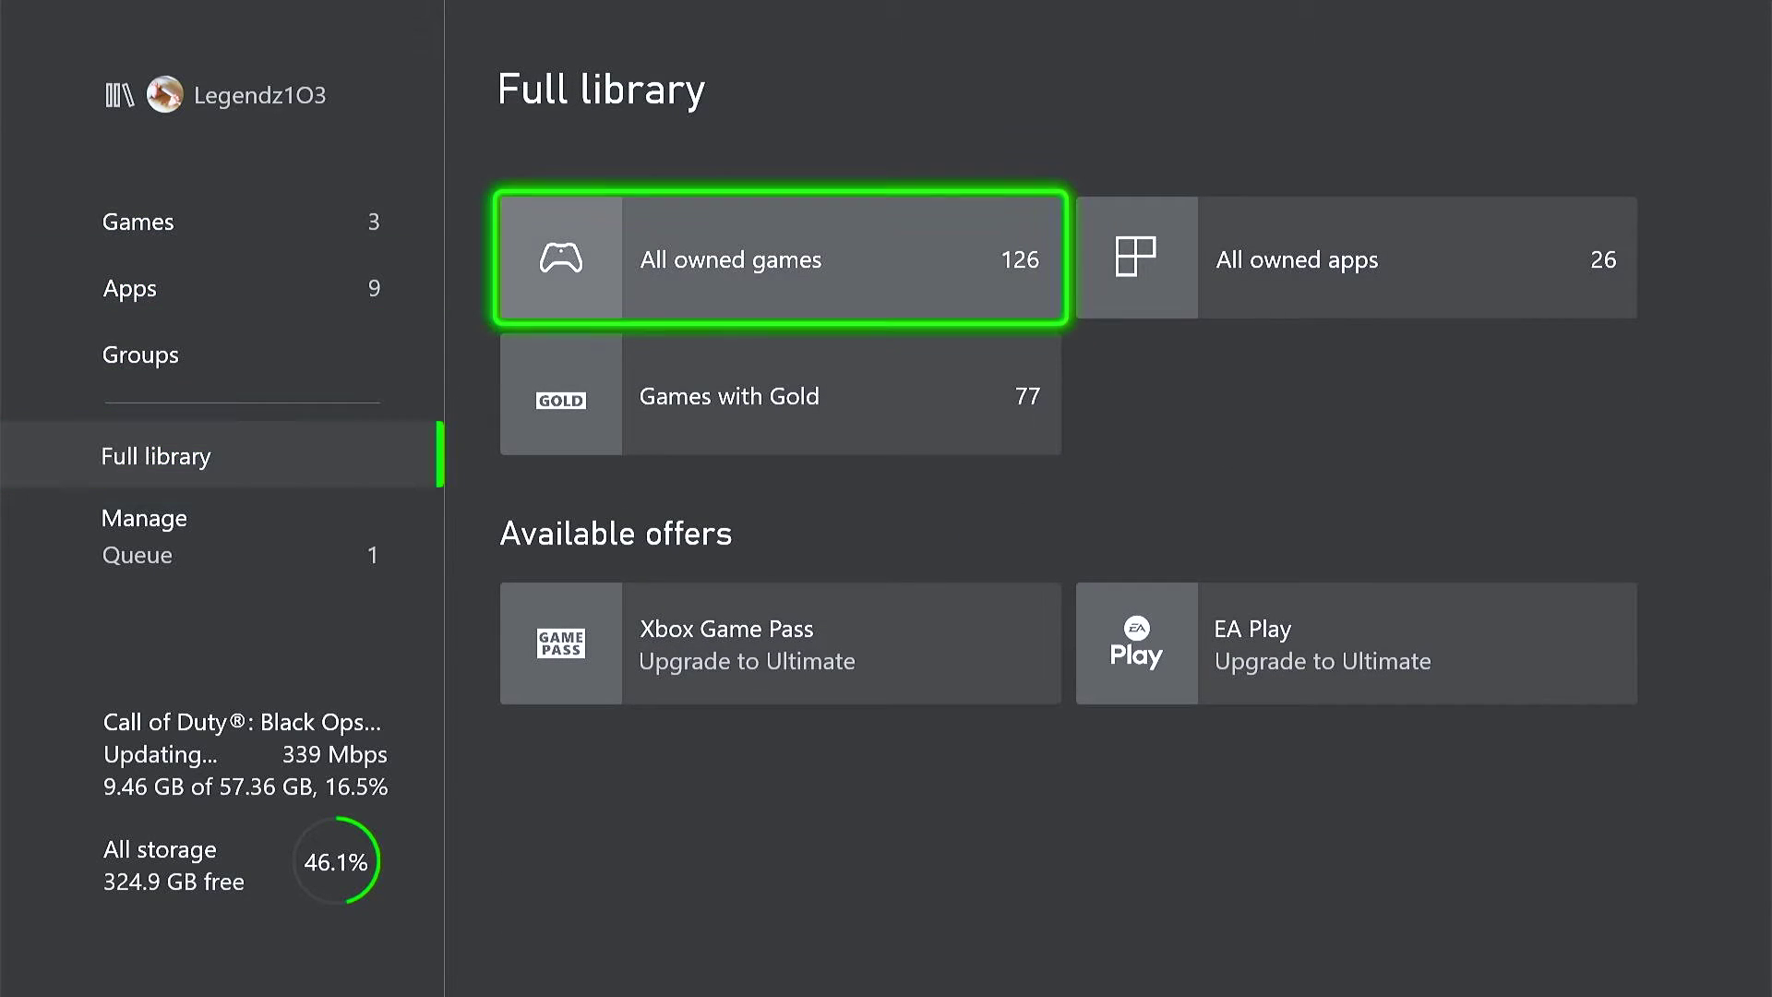
{"action": "key", "text": "Right"}
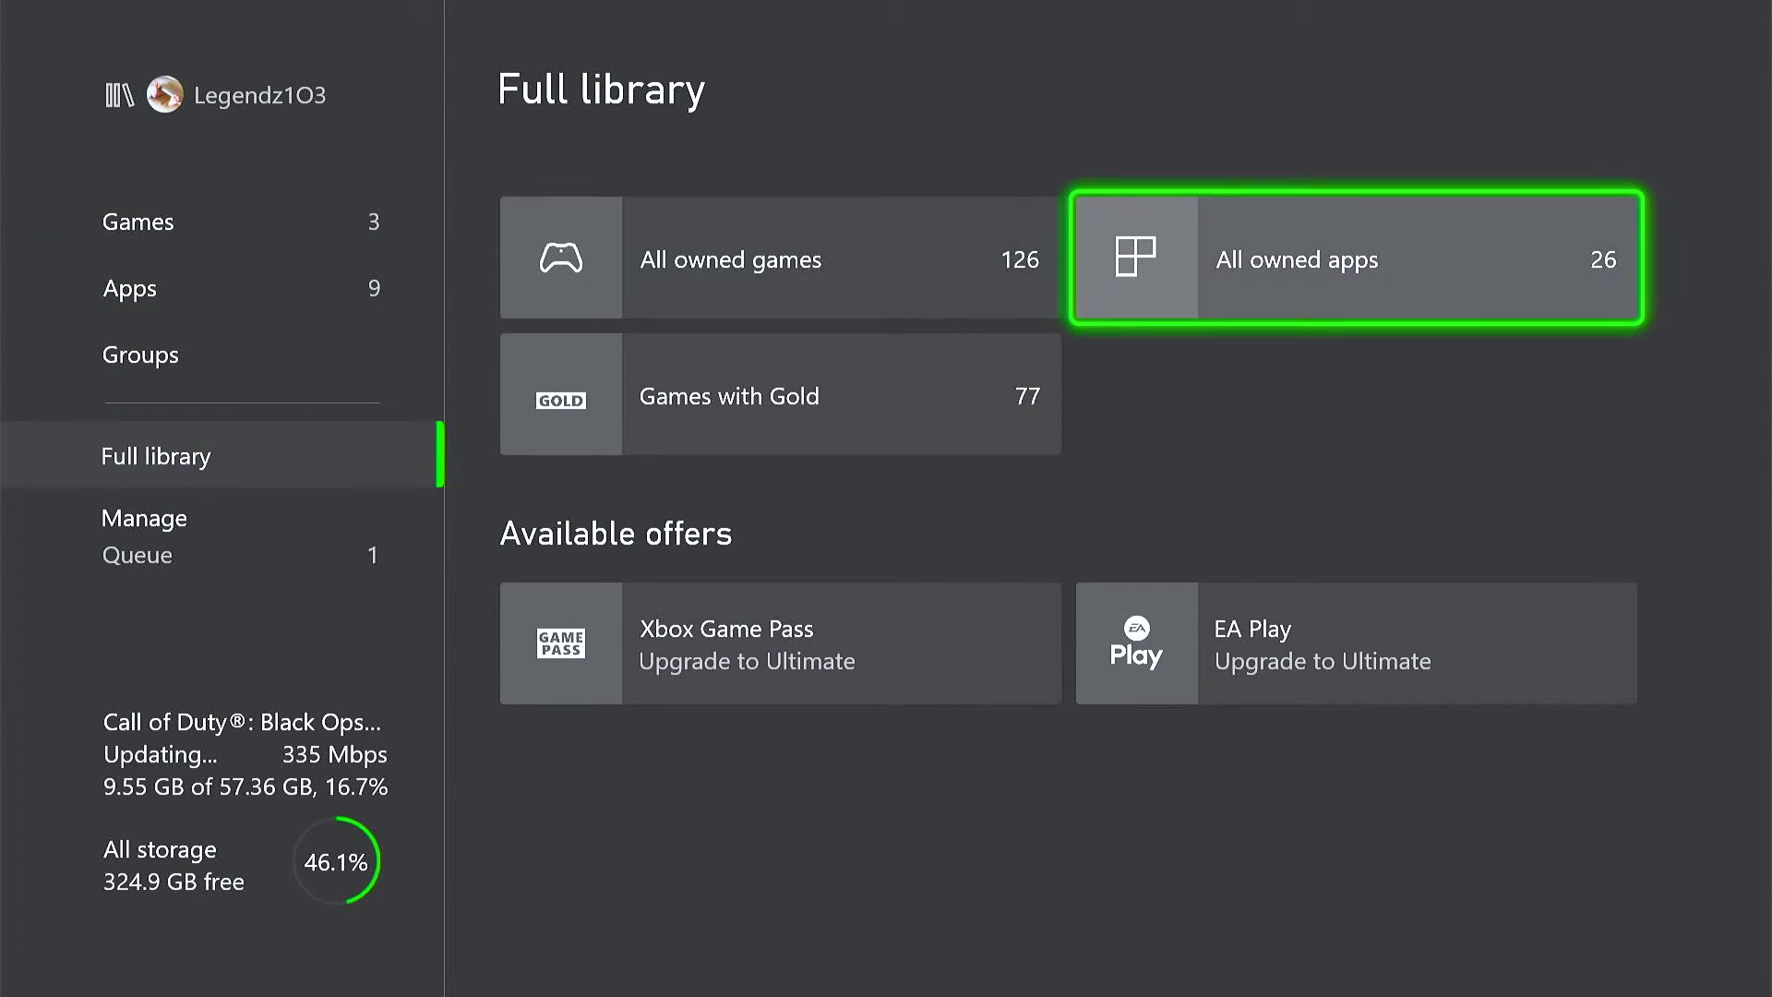
{"action": "key", "text": "Left"}
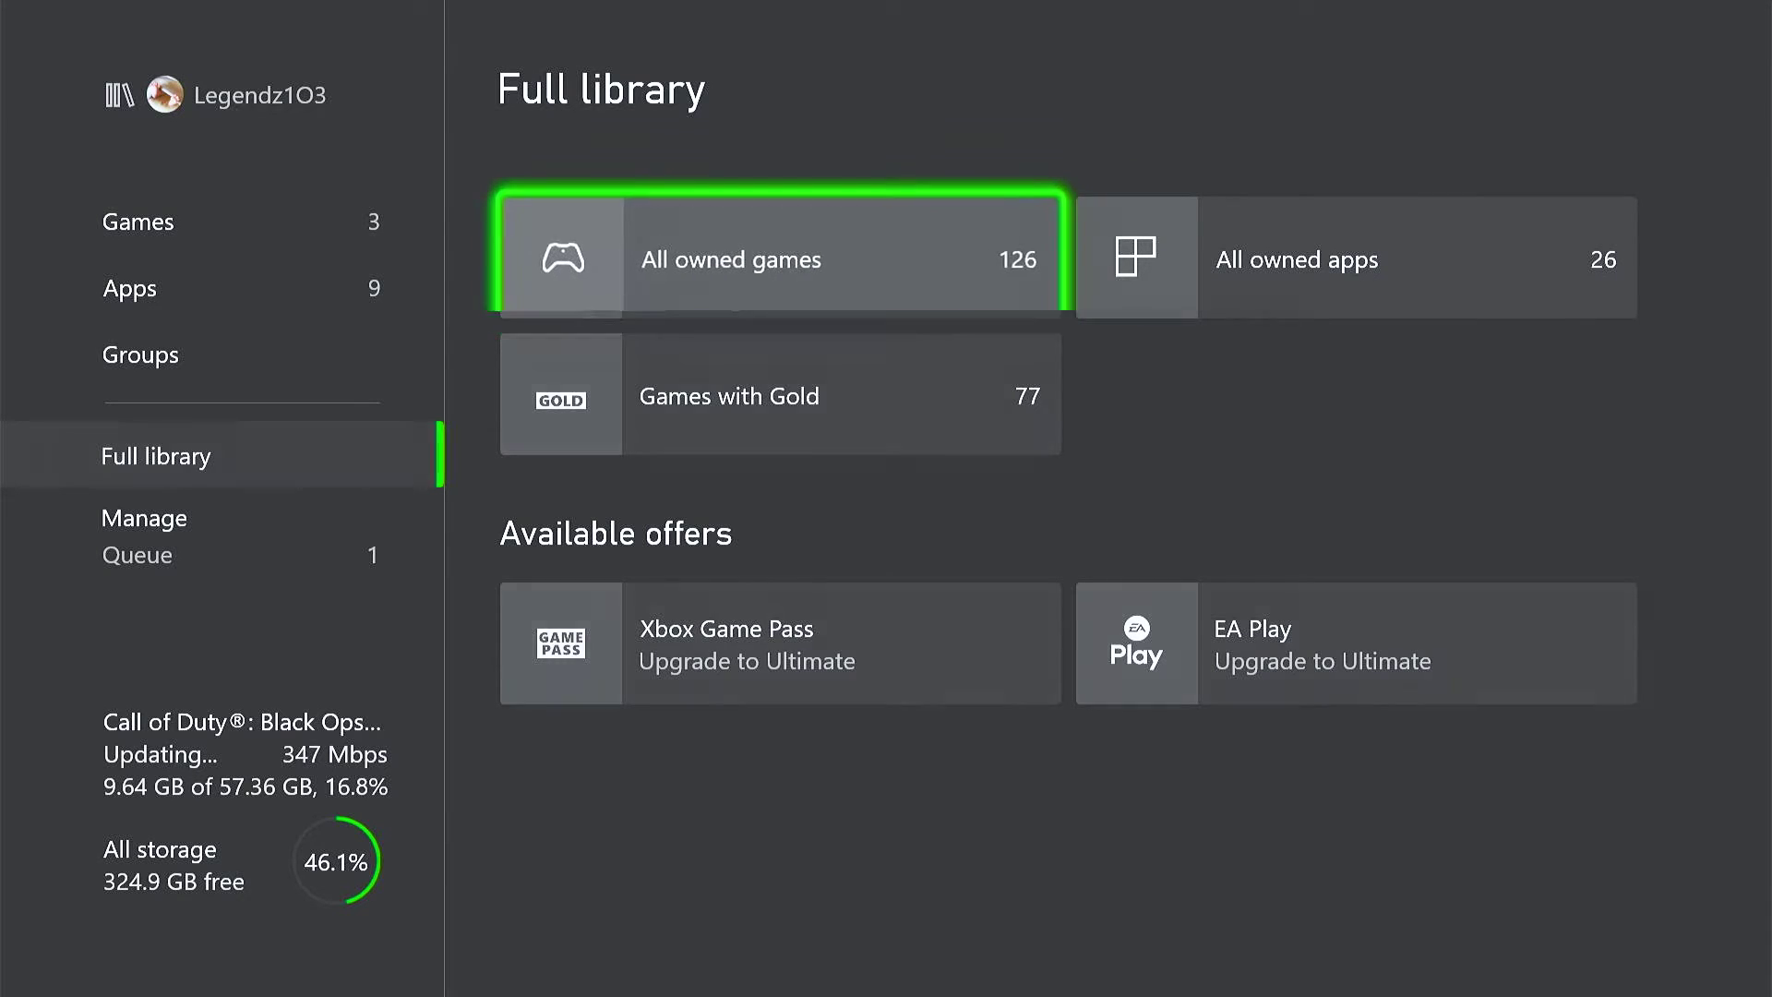
{"action": "key", "text": "Return"}
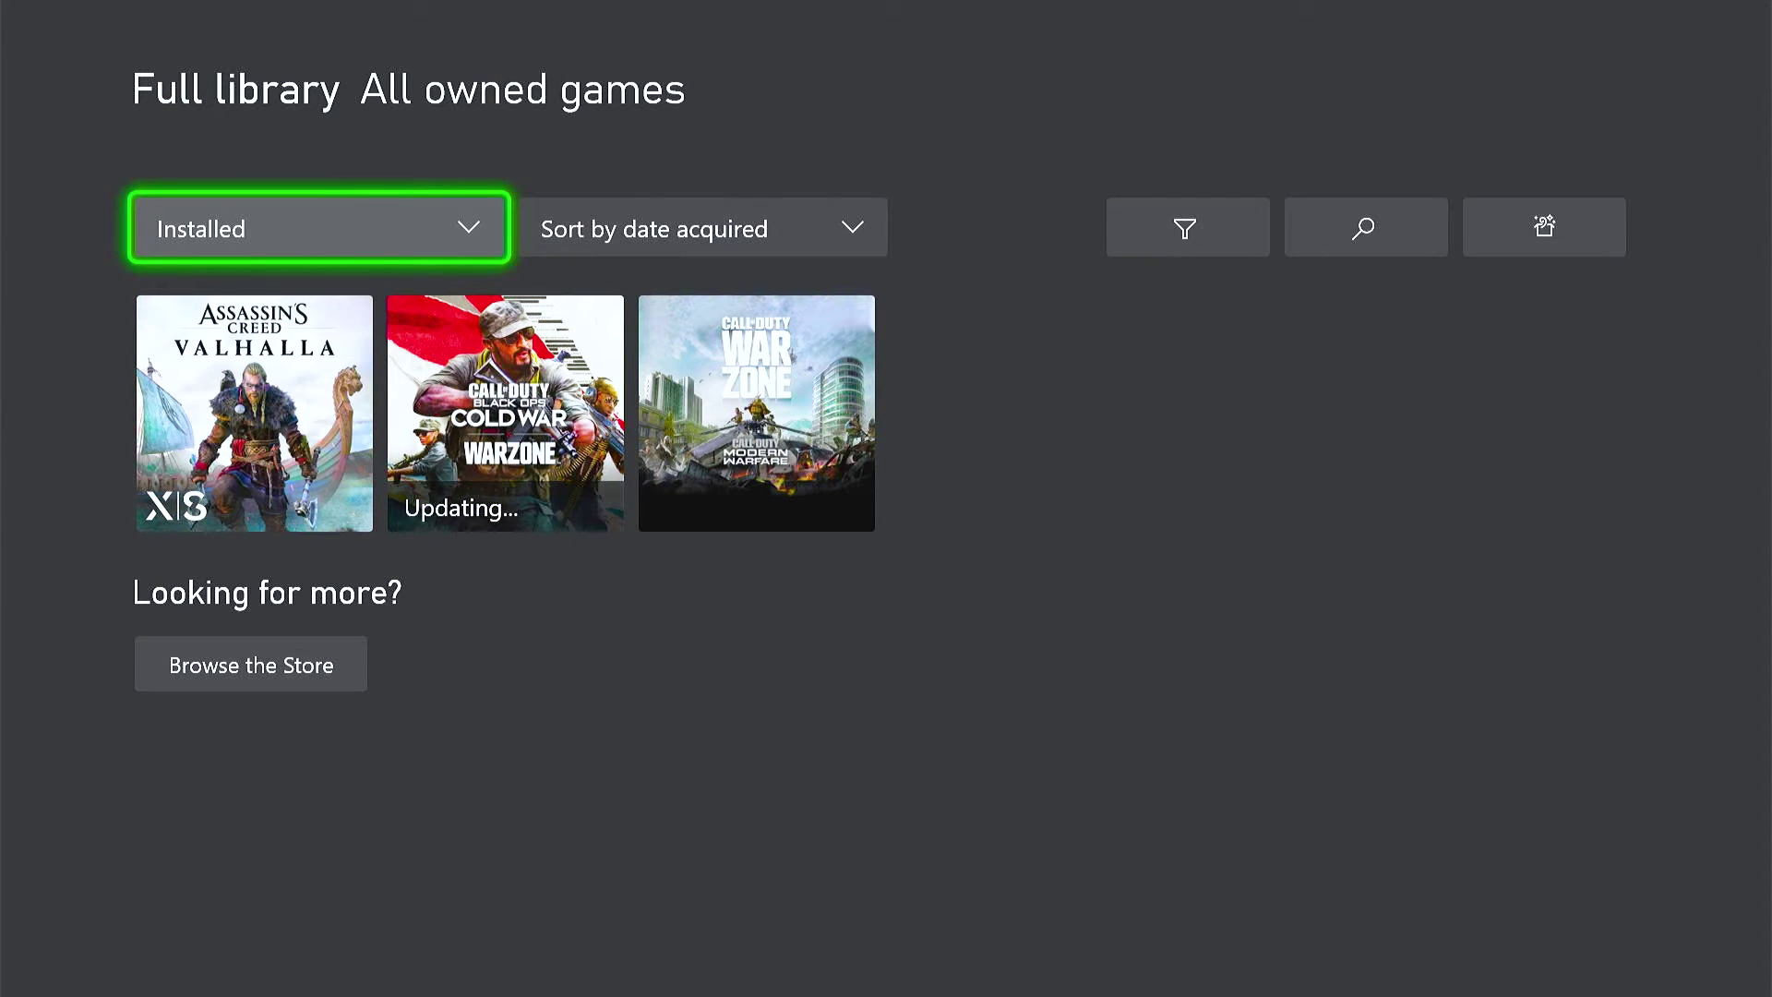
Change the owned games filter to show all games instead of only the installed ones.
{"action": "key", "text": "Return"}
{"action": "key", "text": "Up"}
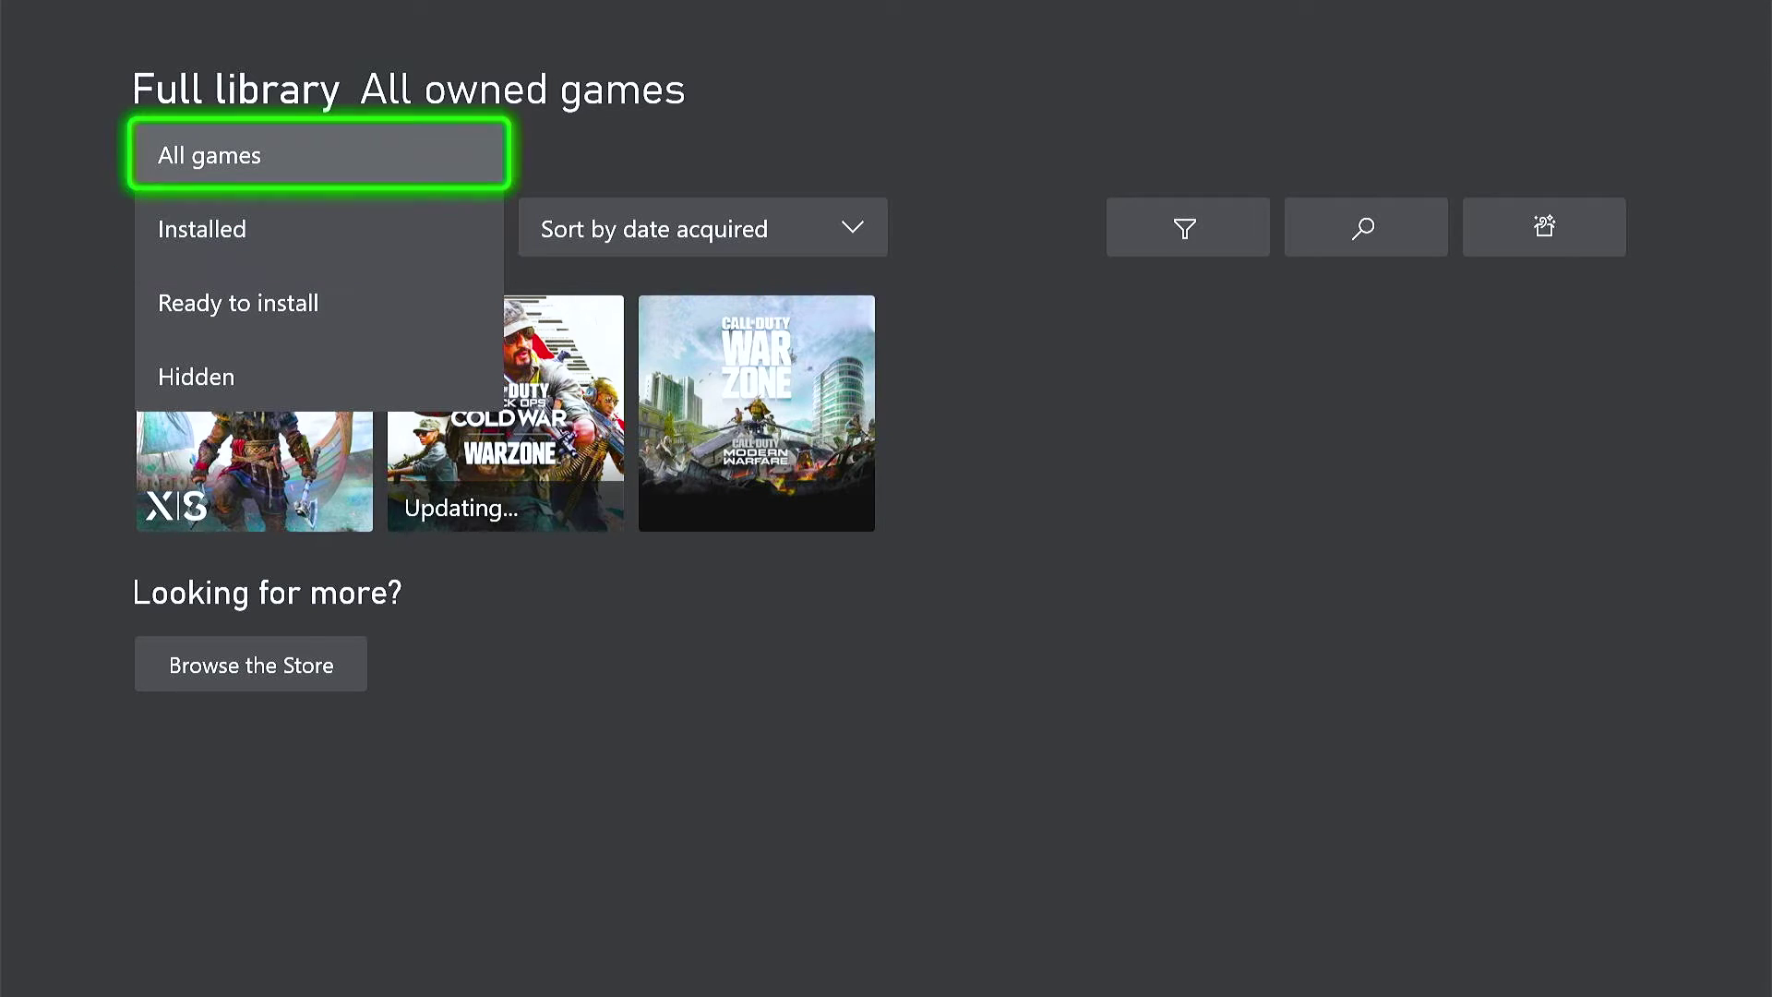
{"action": "key", "text": "Return"}
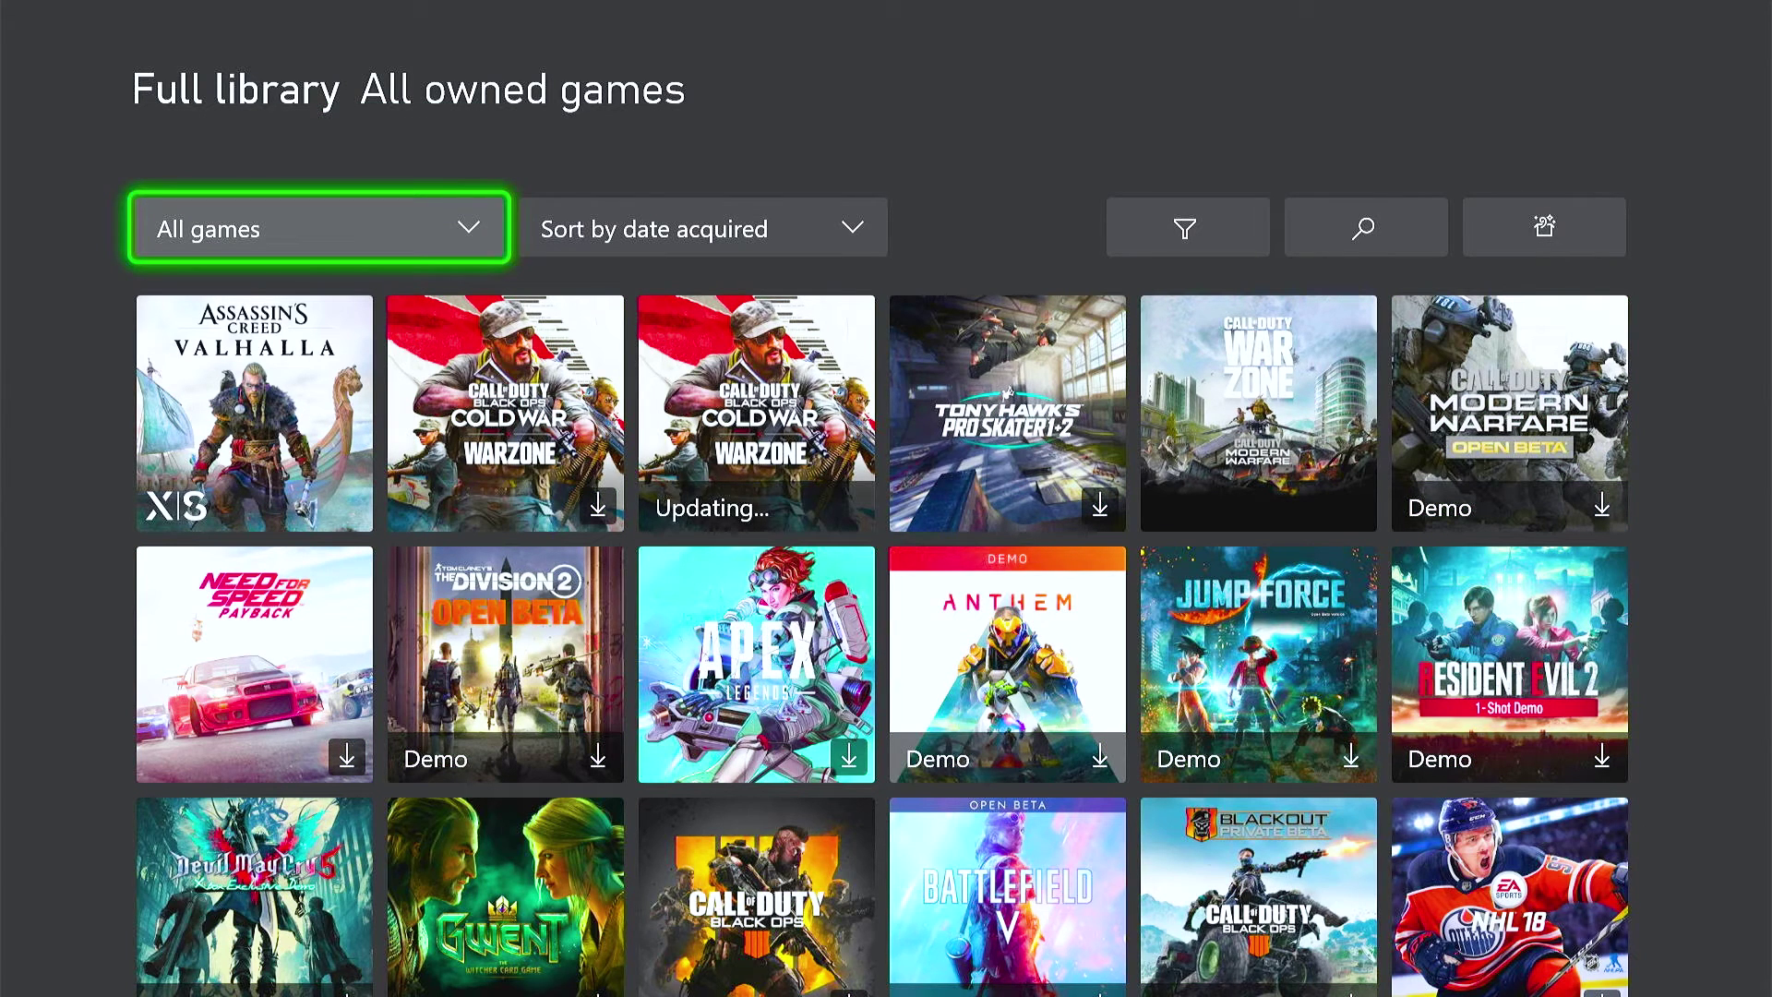
Browse the full list of owned games to examine the titles and which ones are available to install, and return to the first row.
{"action": "key", "text": "Down"}
{"action": "key", "text": "Down"}
{"action": "key", "text": "Down"}
{"action": "key", "text": "Down"}
{"action": "key", "text": "Down"}
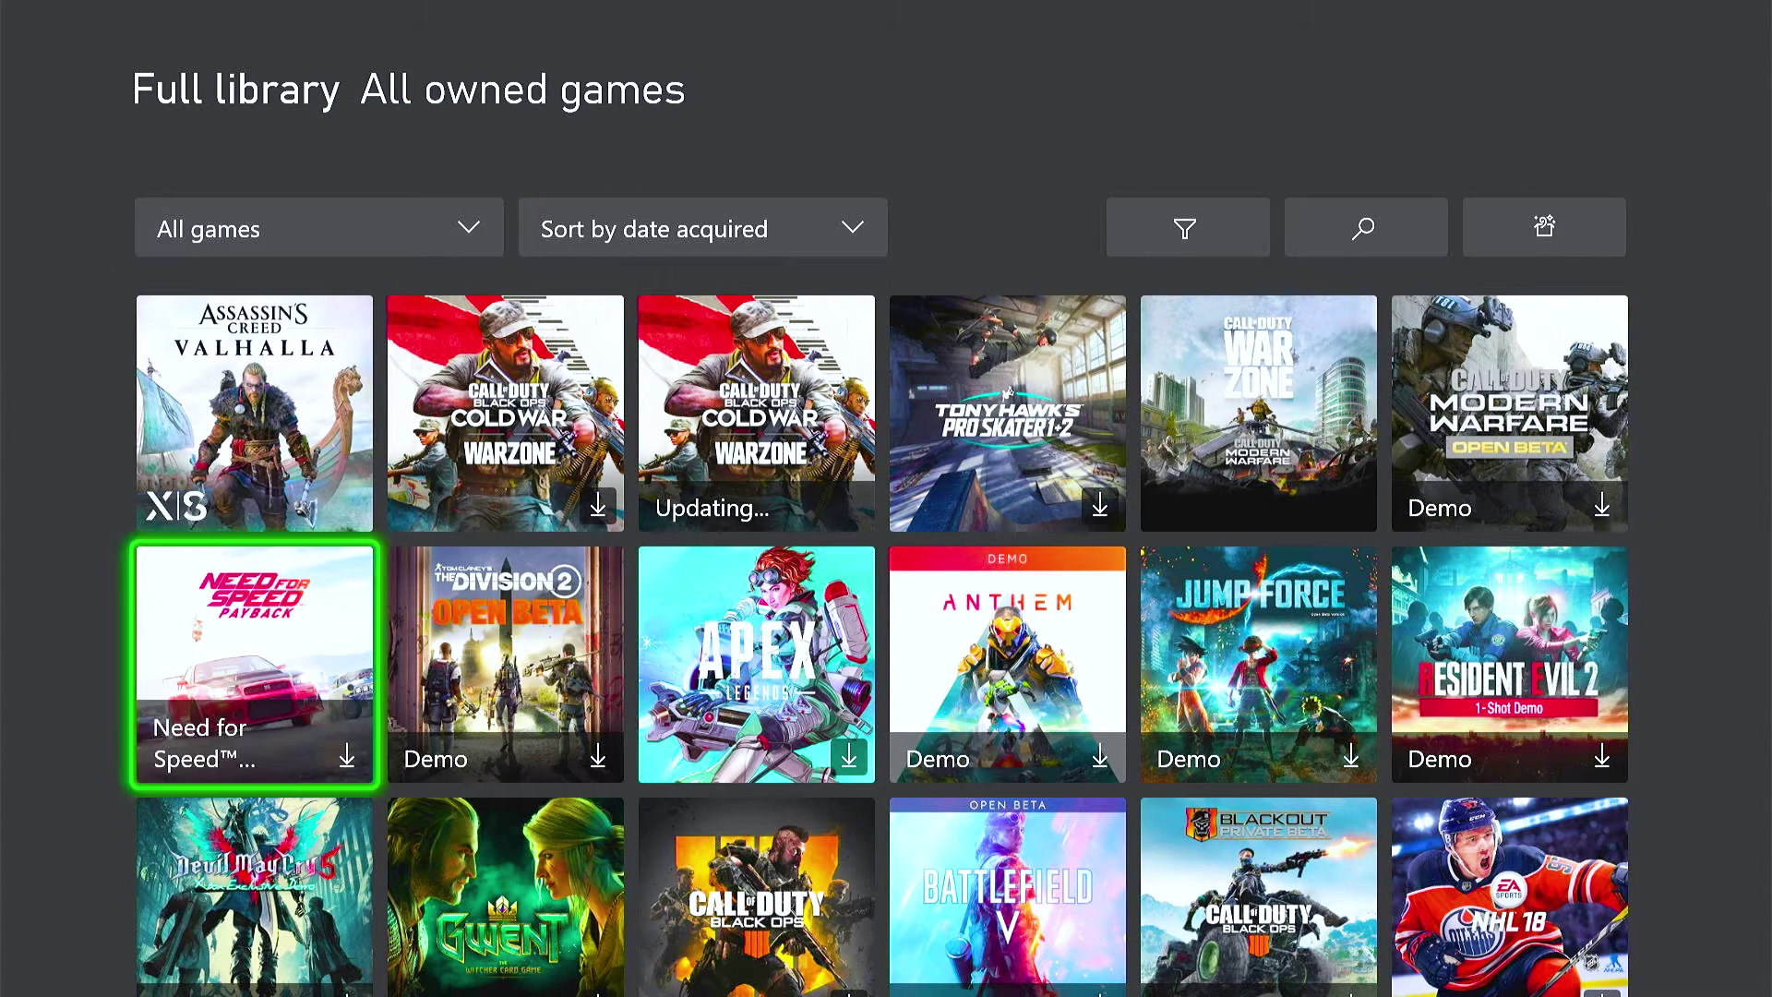
{"action": "key", "text": "Up"}
{"action": "key", "text": "Up"}
{"action": "key", "text": "Up"}
{"action": "key", "text": "Up"}
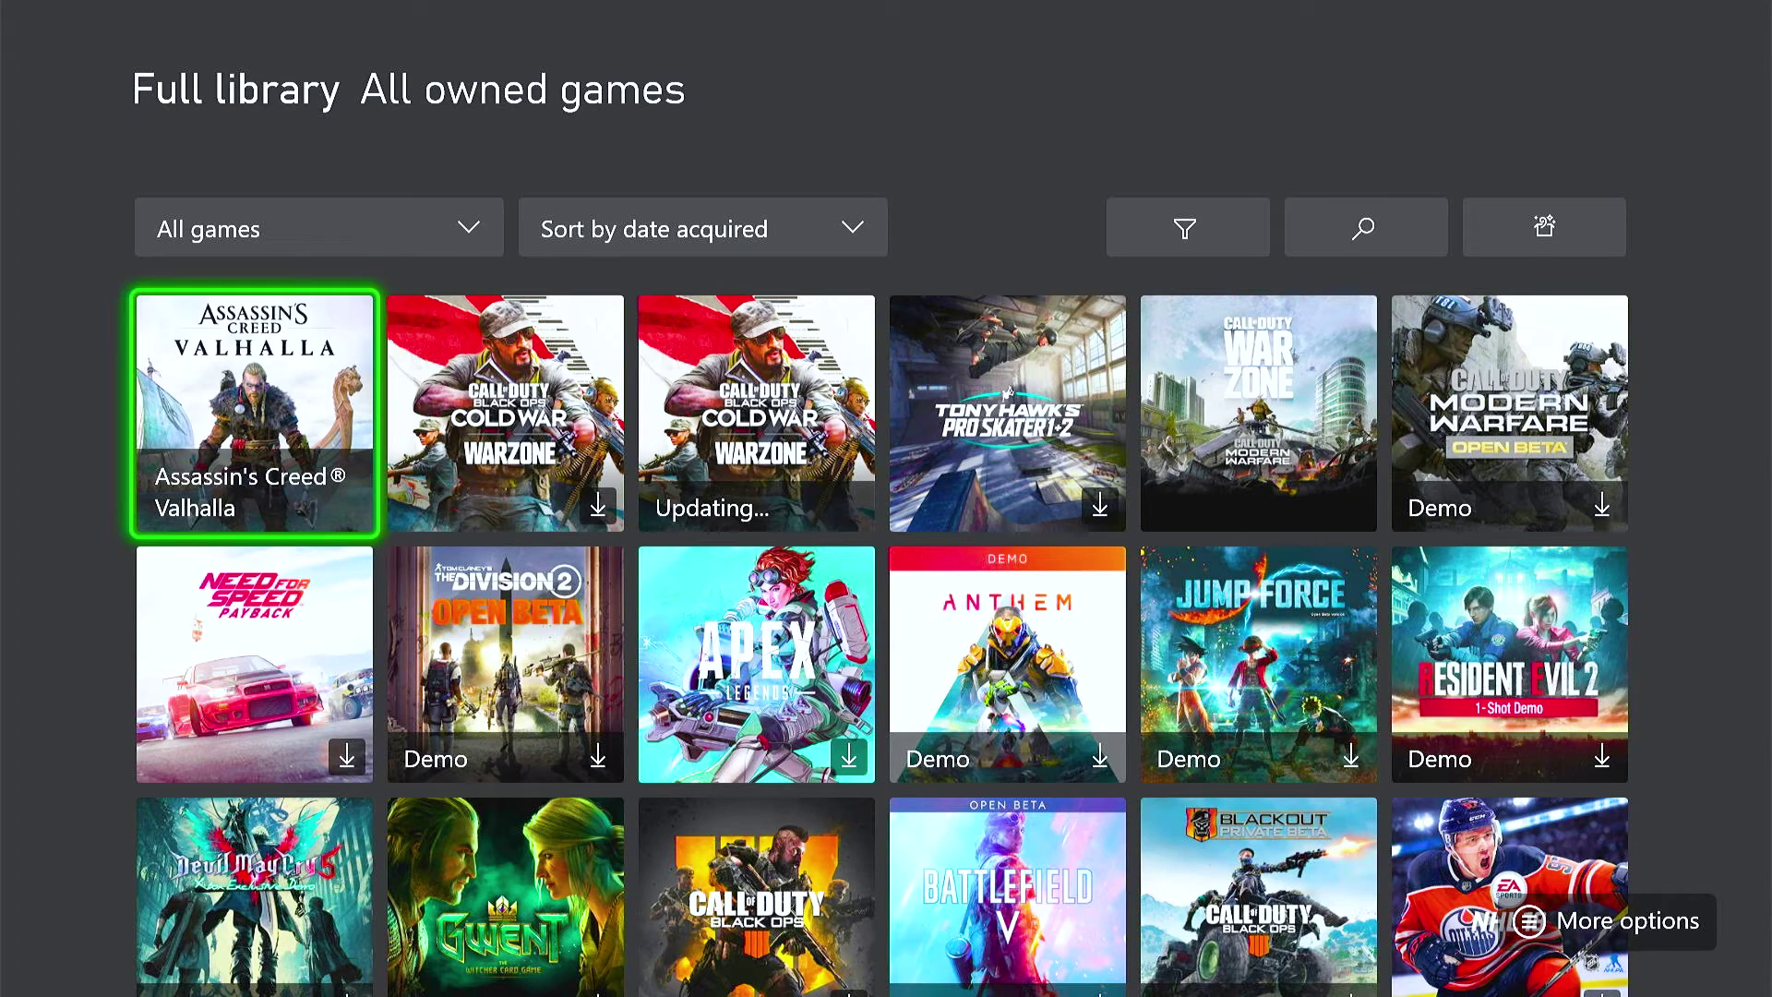
Check the sorting and grouping options for the owned games and keep the list sorted by date acquired.
{"action": "key", "text": "Up"}
{"action": "key", "text": "Right"}
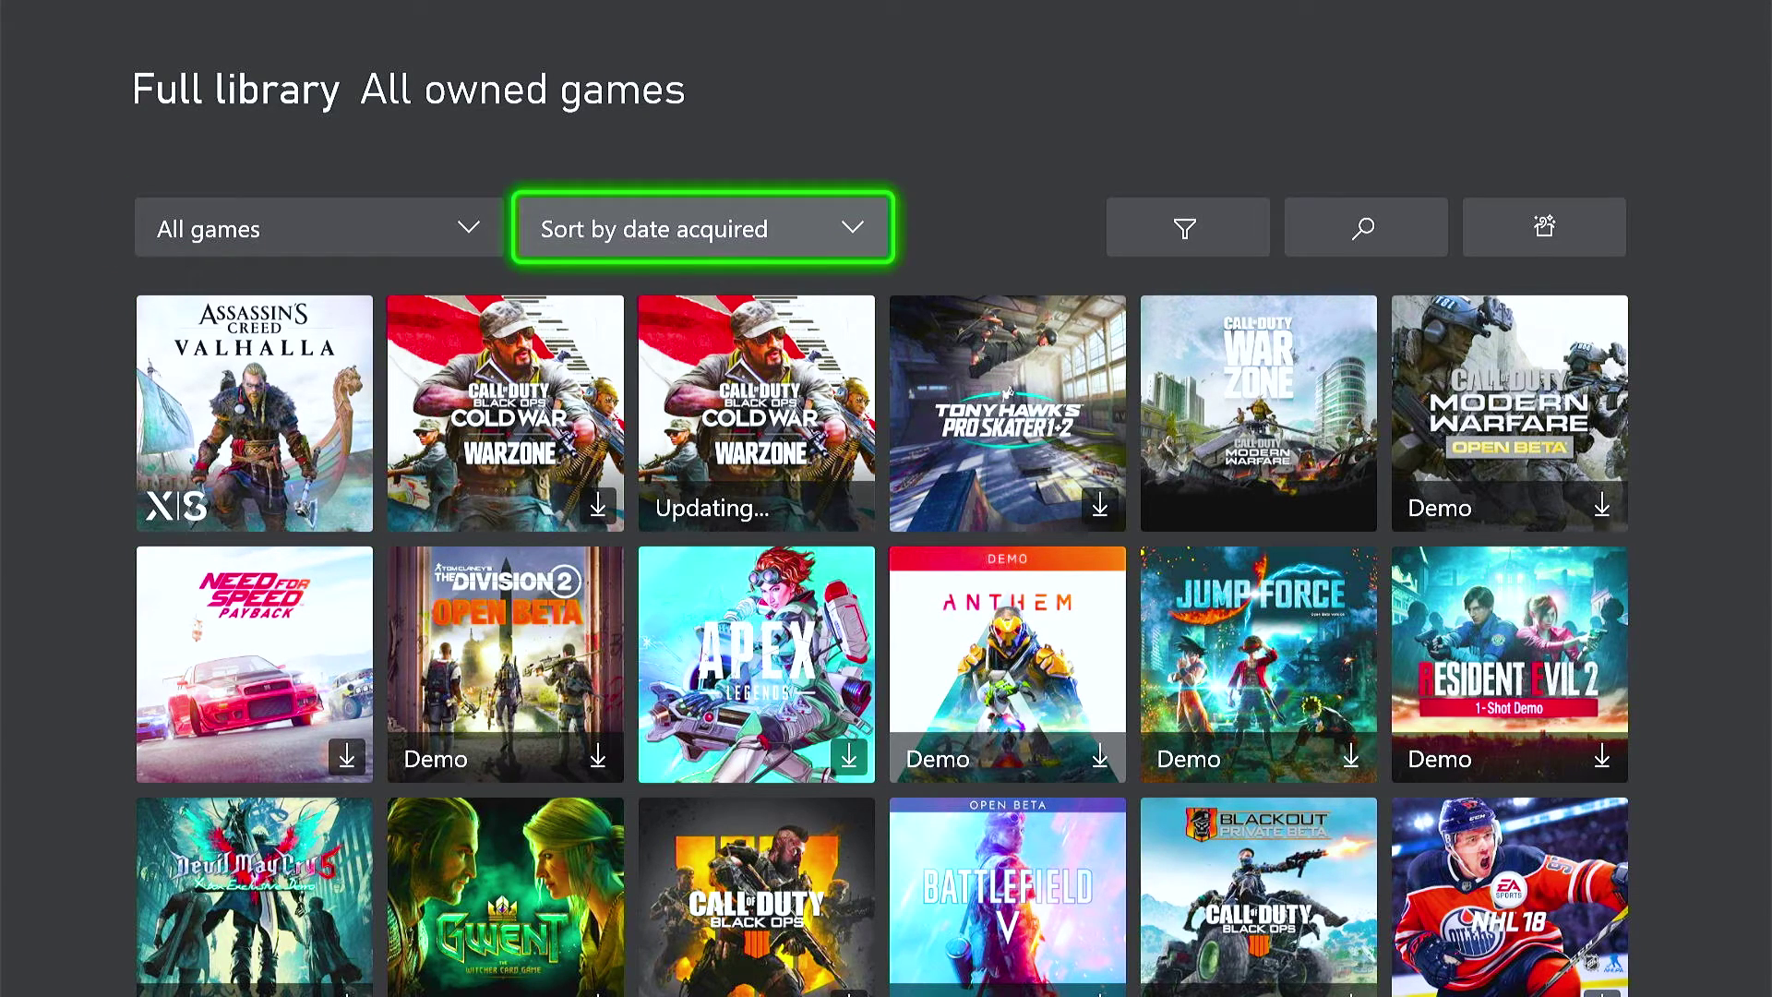
{"action": "key", "text": "Return"}
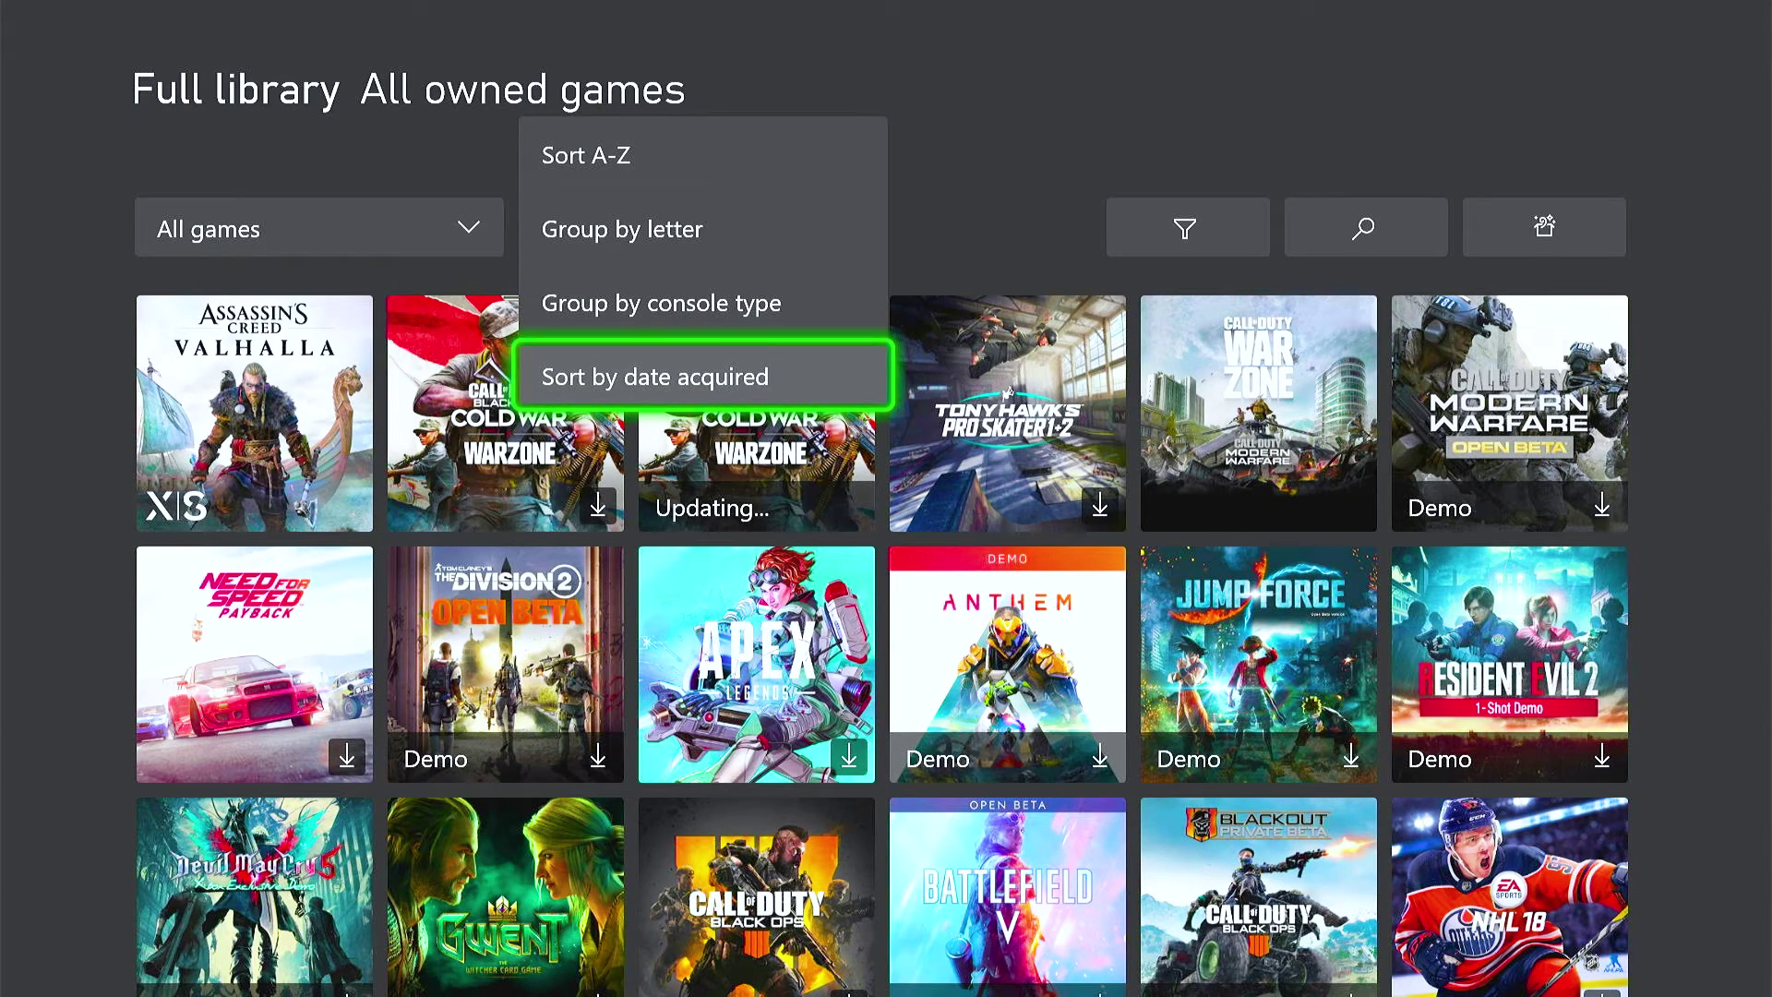
{"action": "key", "text": "Return"}
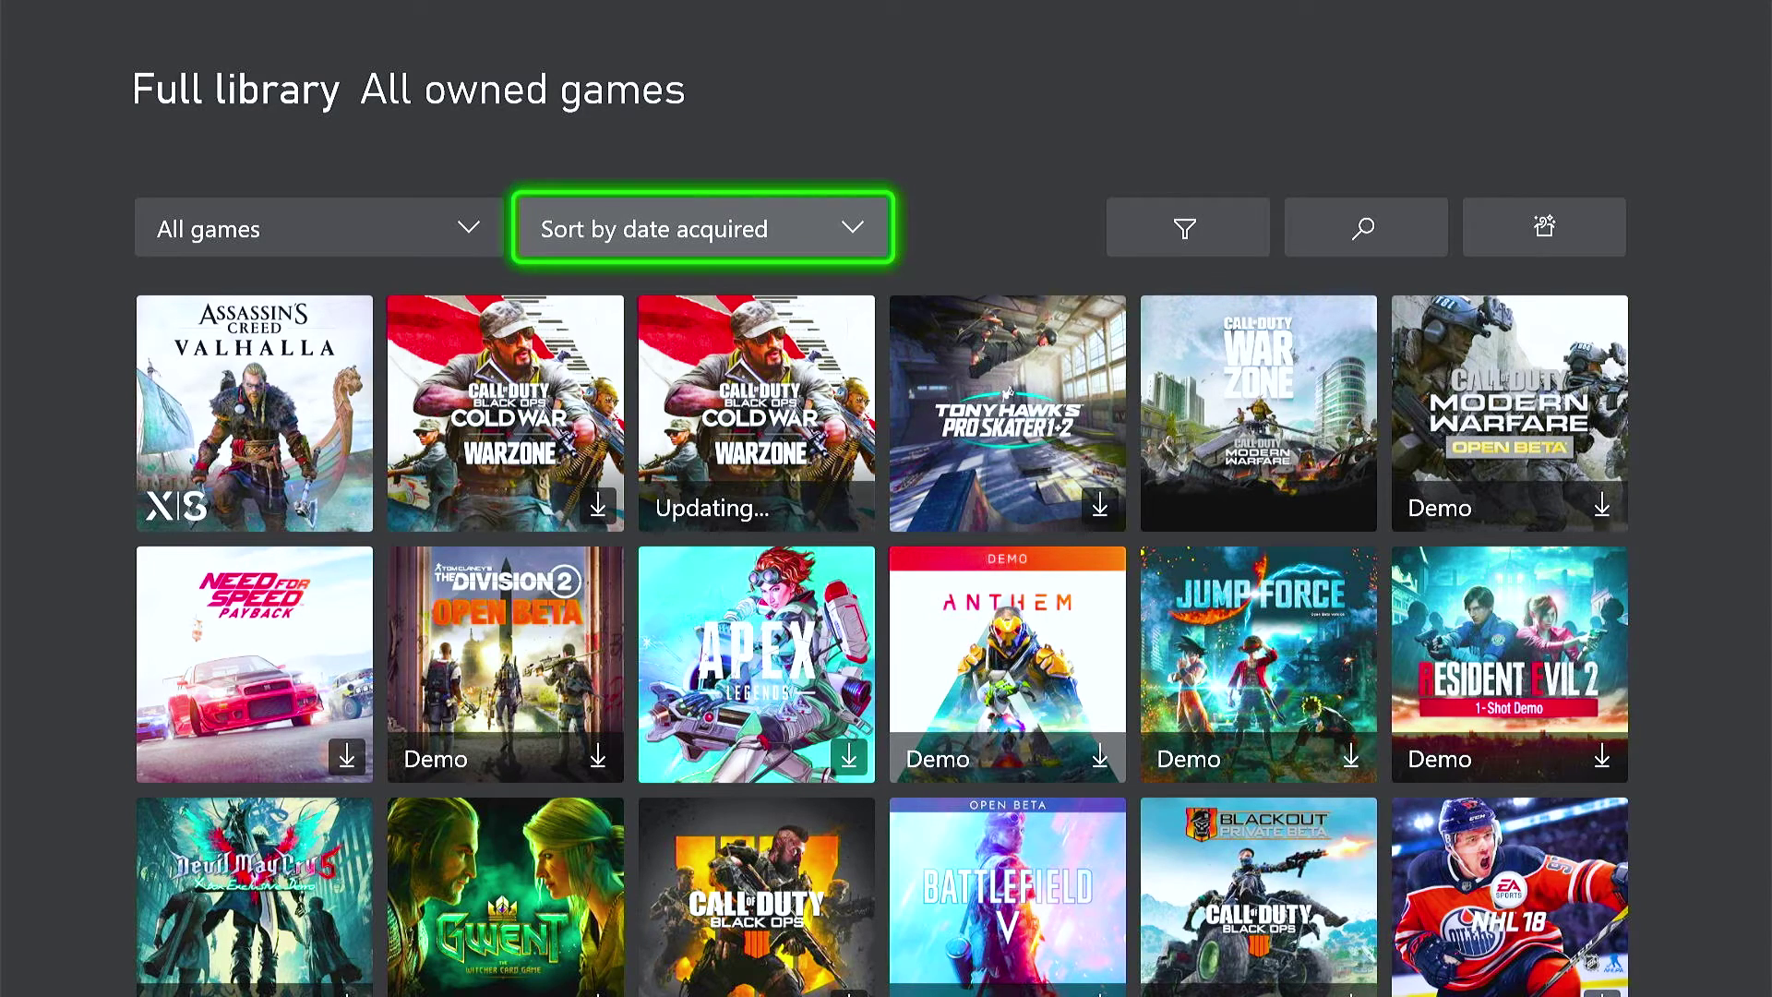